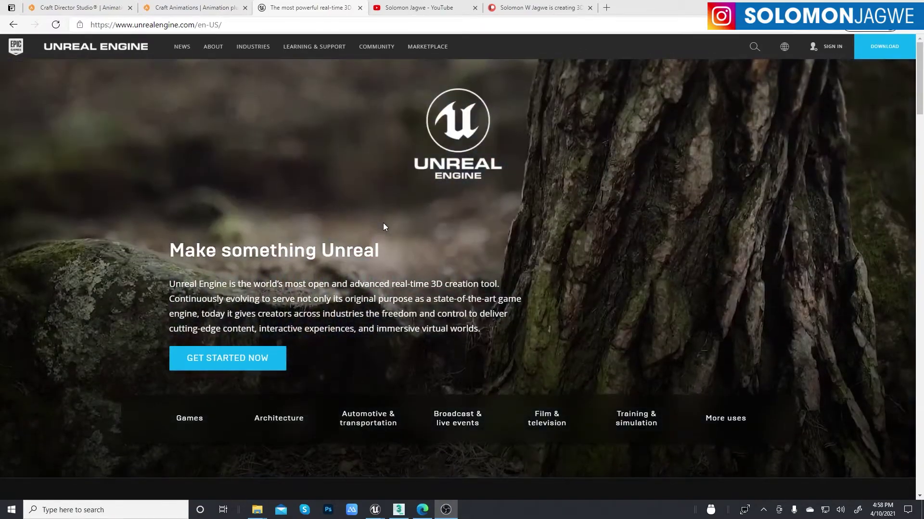
Step: Look through the open Craft Animations, Unreal Engine, YouTube channel and Patreon pages, ending on Craft Director Studio
click(213, 10)
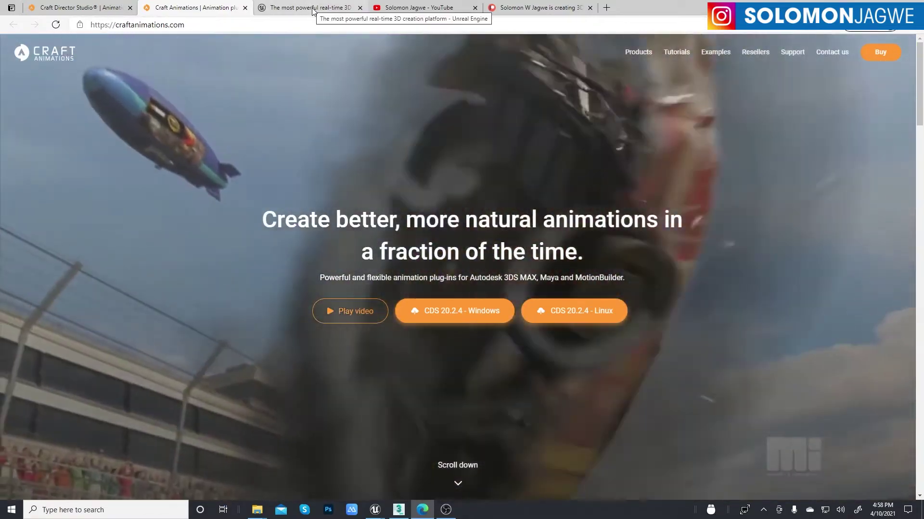
click(310, 7)
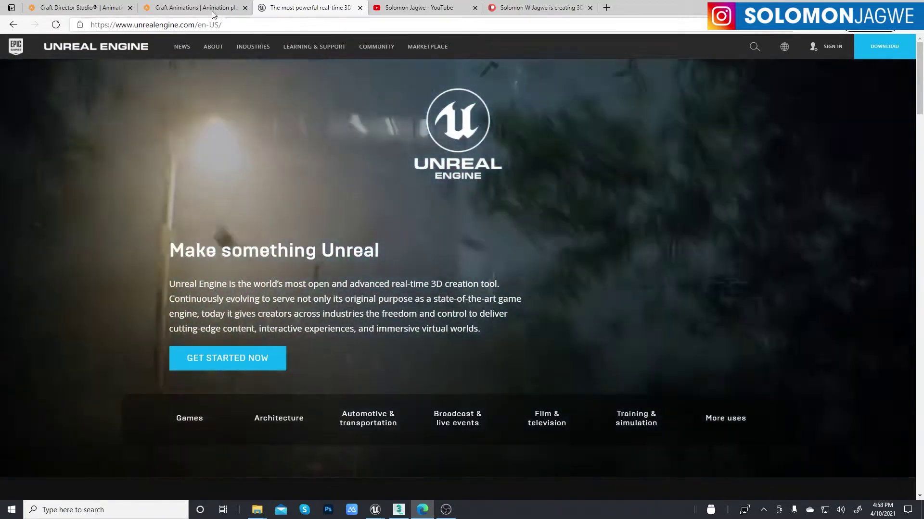
click(212, 9)
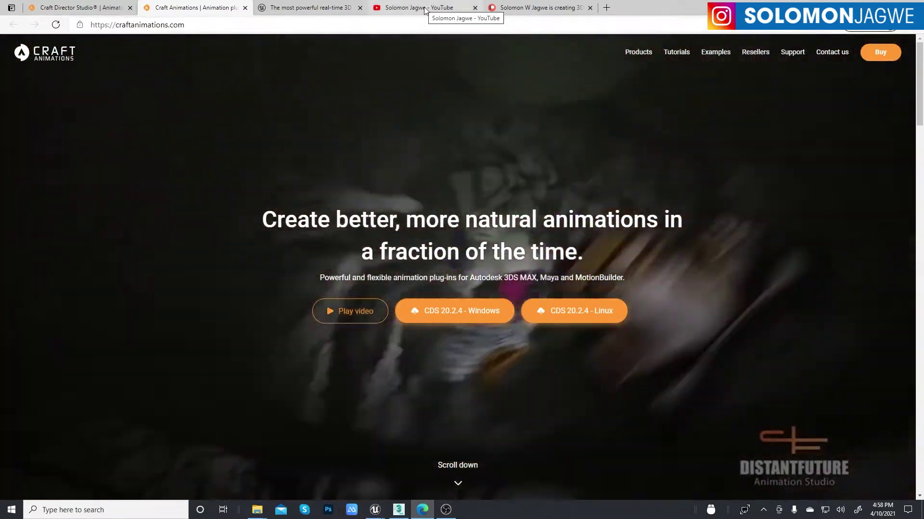
click(425, 8)
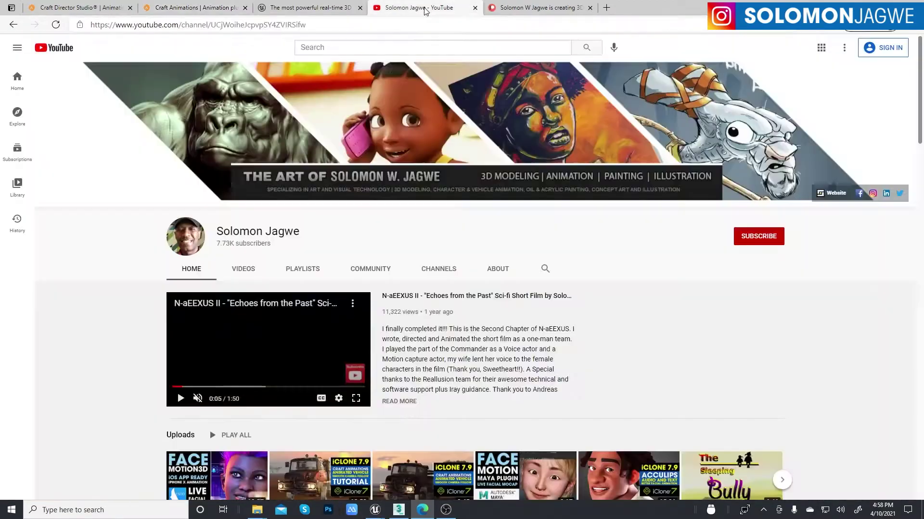
scroll(624, 278, down, 1)
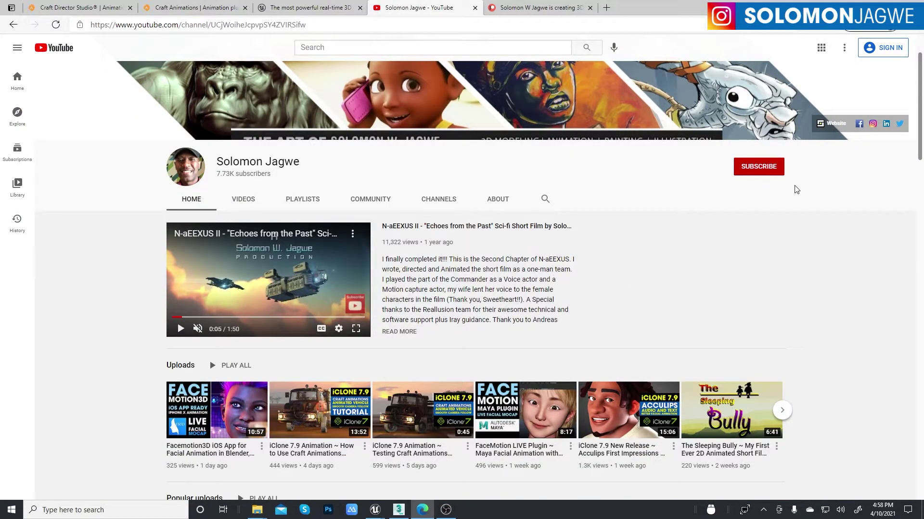
scroll(829, 213, up, 1)
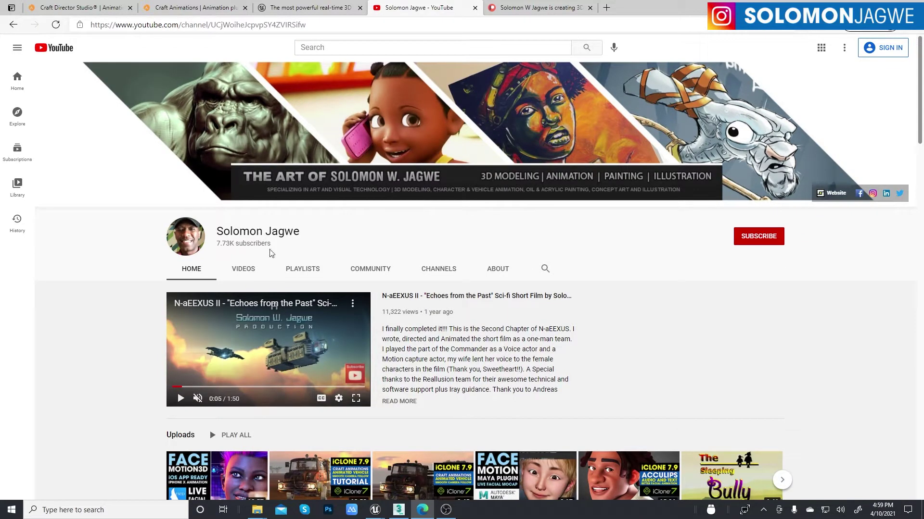
click(513, 9)
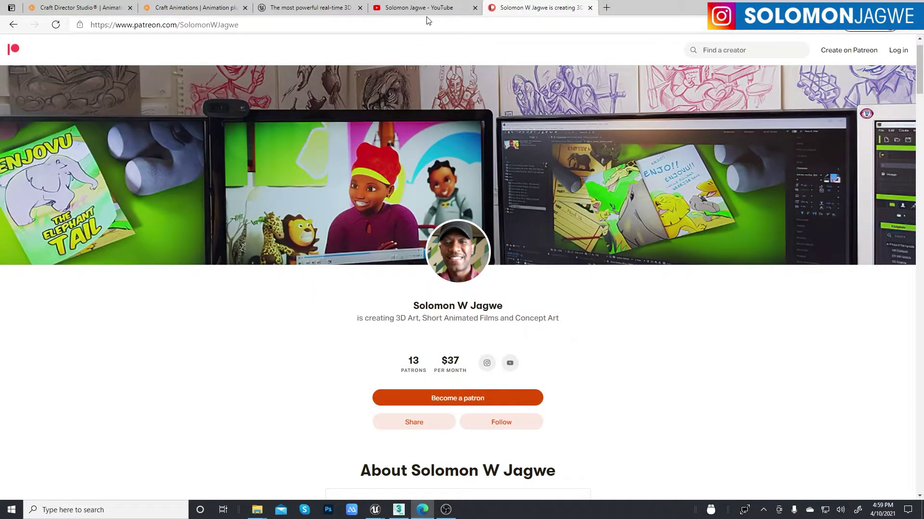
click(192, 9)
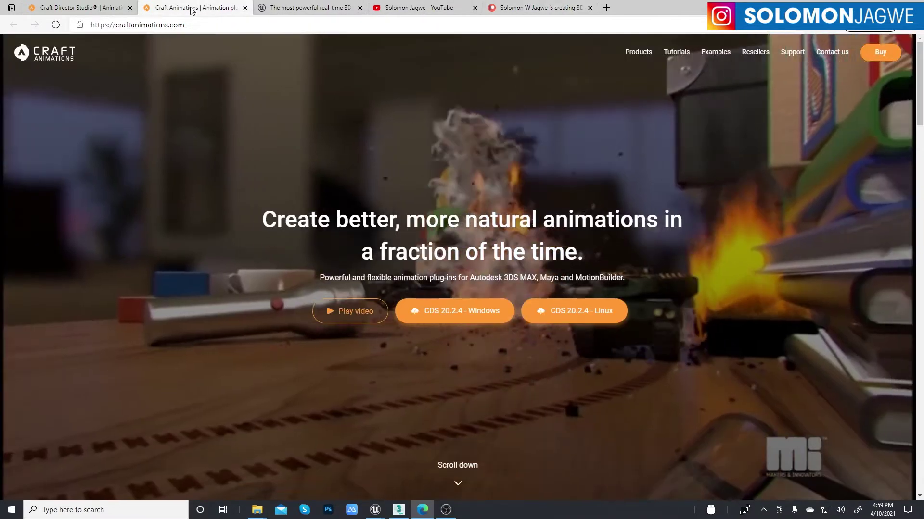
click(74, 10)
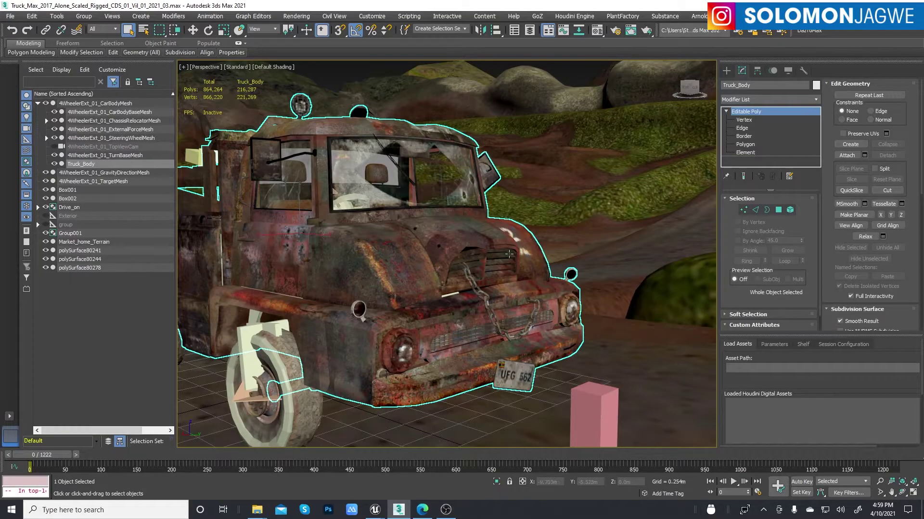
Step: Inspect the truck's front wheel rig by selecting the right and left wheel center meshes, and widen the scene object list
alt+middle_drag(519, 264, 461, 255)
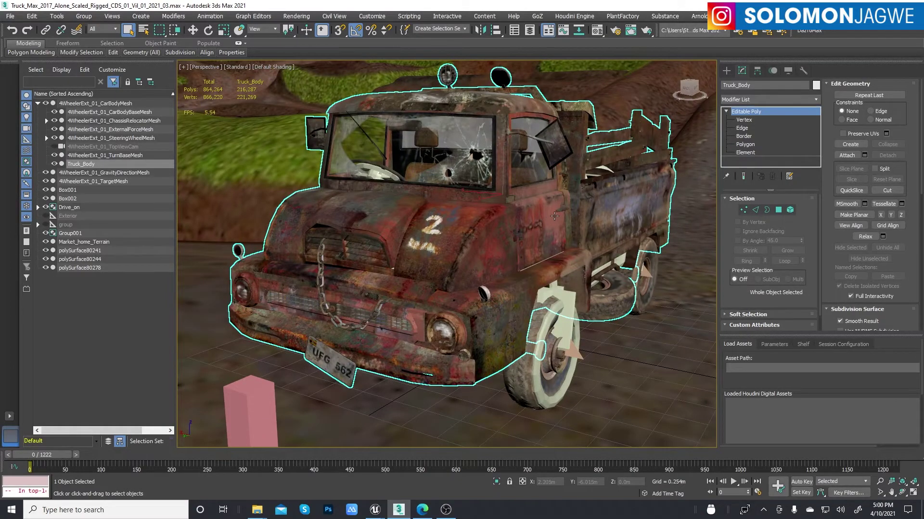
mouse_move(509, 210)
alt+middle_down()
mouse_move(300, 197)
mouse_move(504, 217)
alt+middle_up()
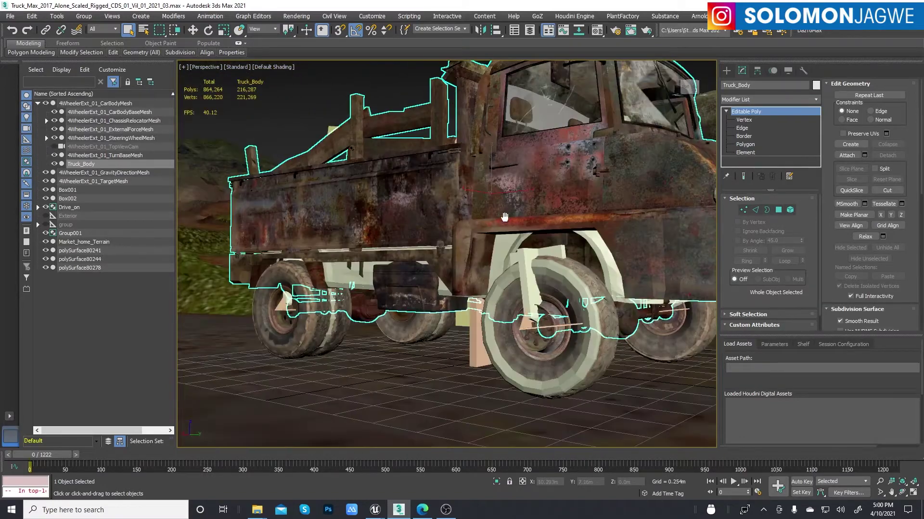
click(524, 270)
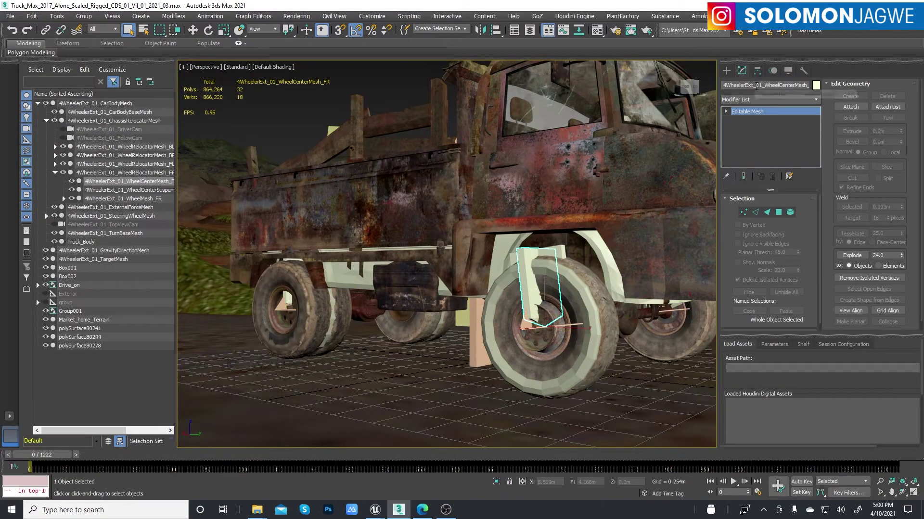
alt+middle_drag(710, 204, 294, 245)
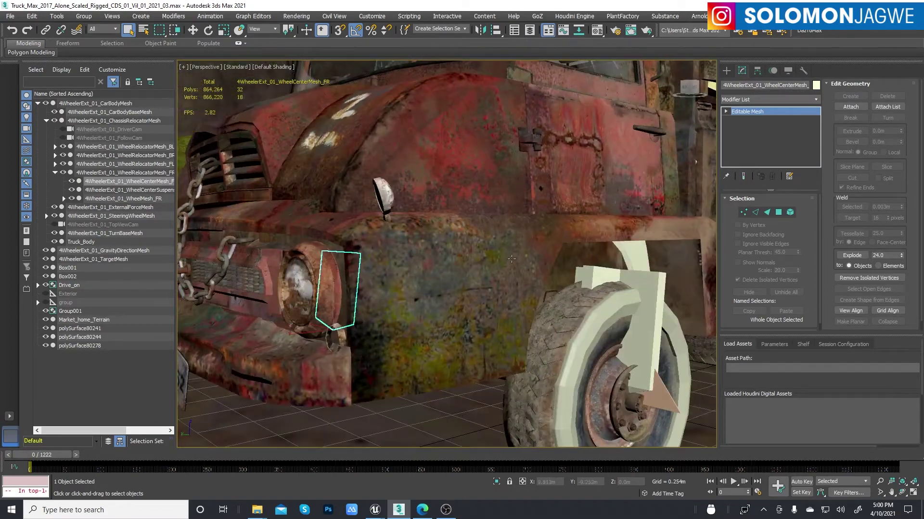
alt+middle_drag(512, 258, 529, 262)
click(529, 262)
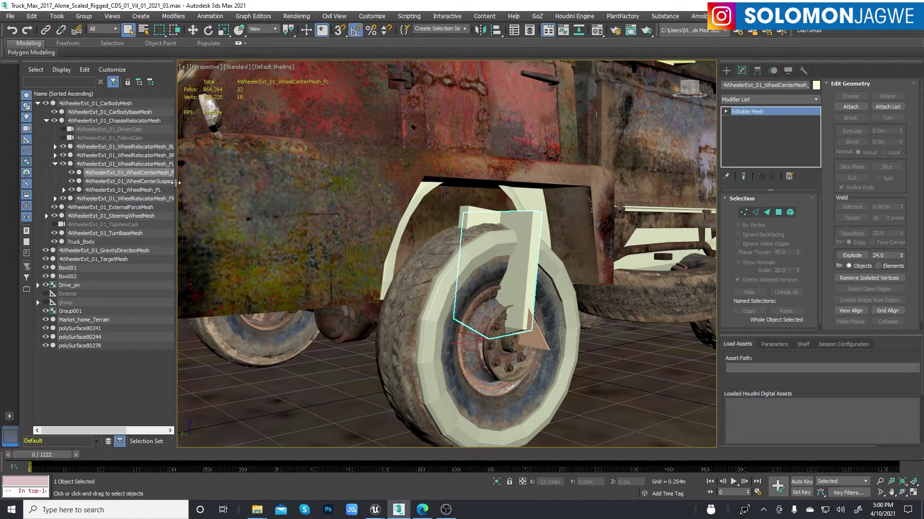
drag(179, 184, 225, 185)
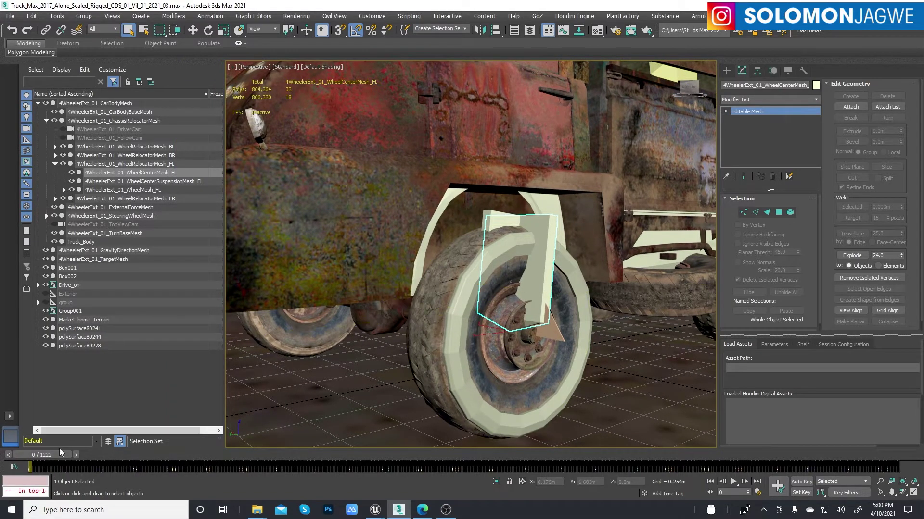
Step: Play the truck animation, watch the wheels and body from near and far, and stop the playback
drag(58, 455, 111, 458)
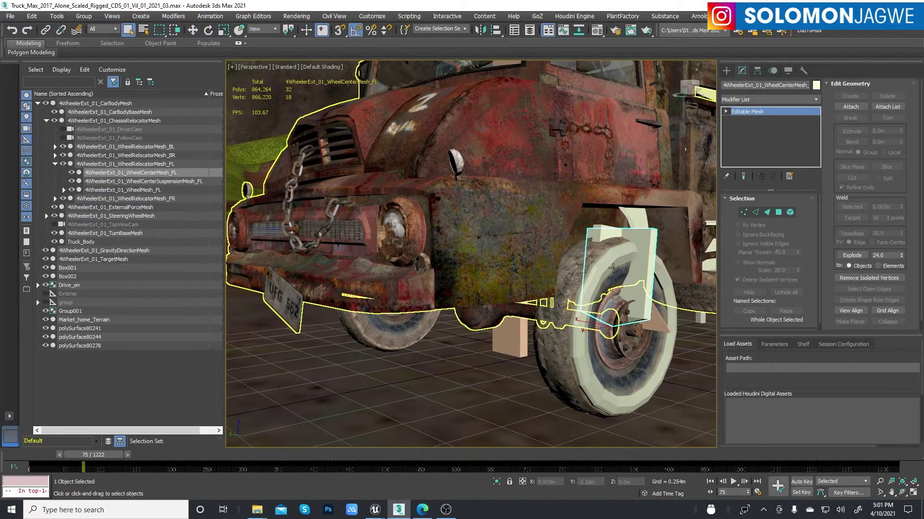
scroll(613, 268, down, 6)
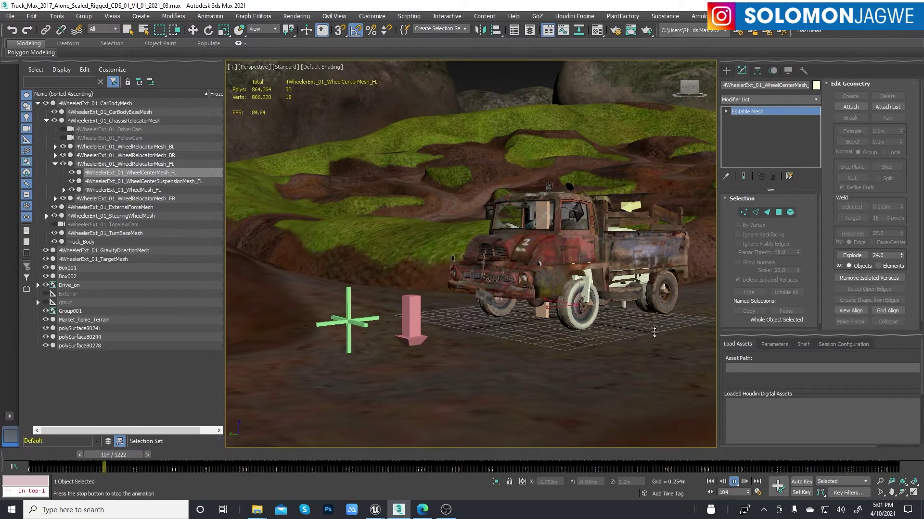
scroll(590, 322, up, 5)
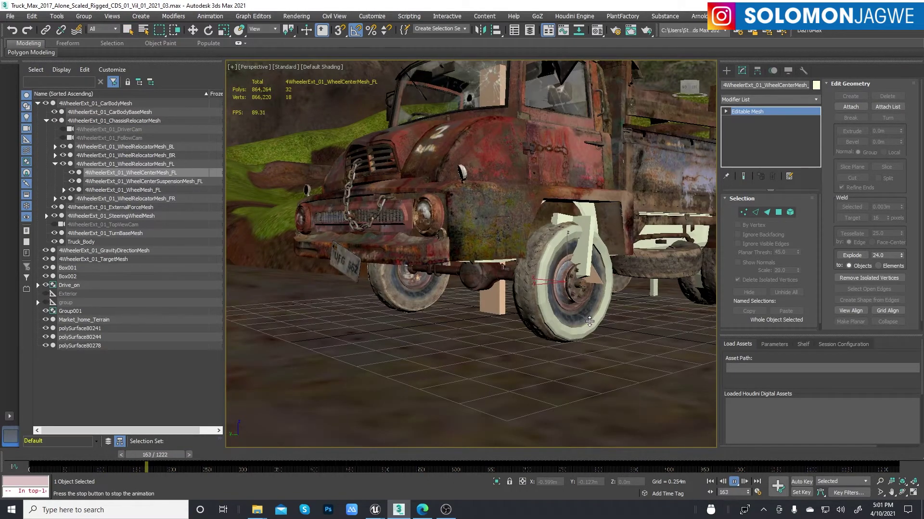
scroll(590, 322, down, 5)
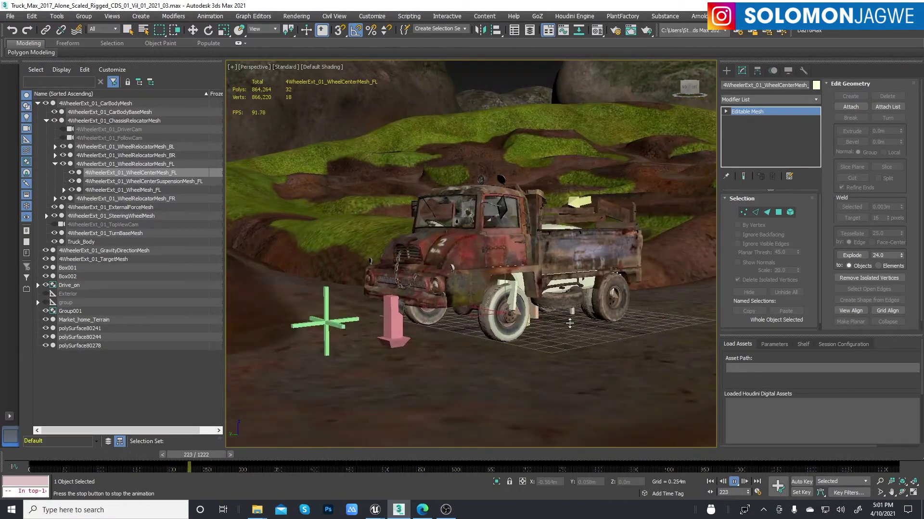
scroll(571, 322, up, 5)
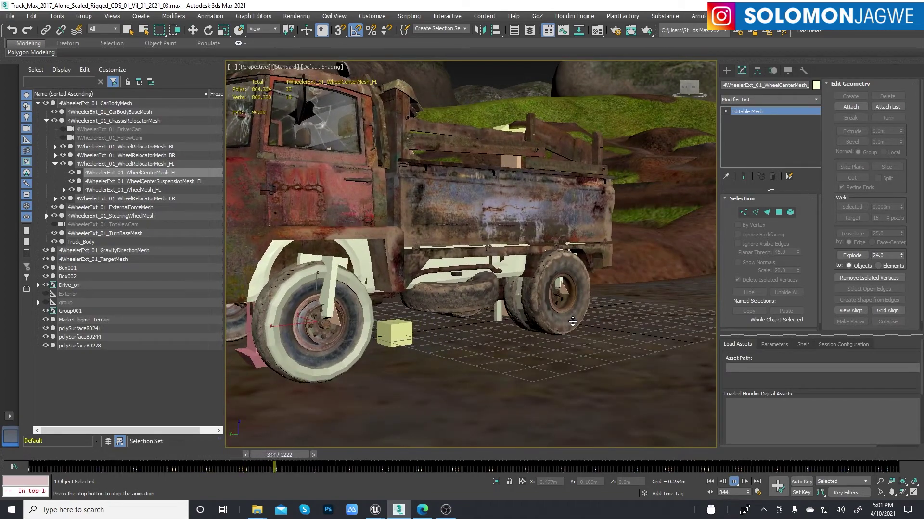
scroll(572, 322, down, 5)
scroll(435, 331, up, 5)
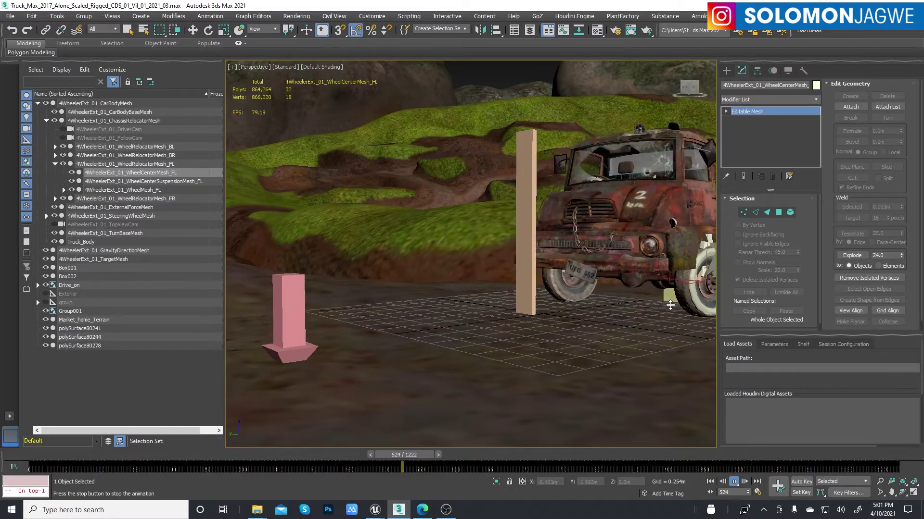
middle_drag(671, 306, 470, 319)
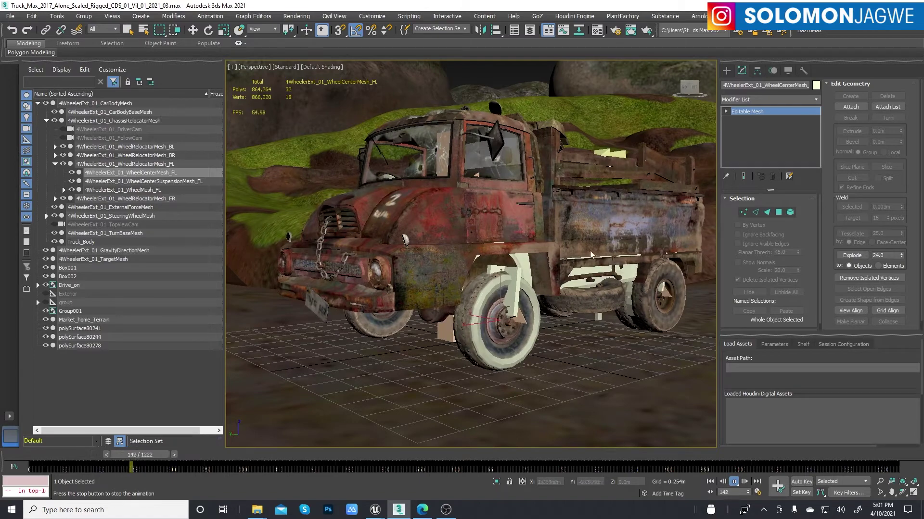
click(734, 483)
Step: Examine the stopped truck and its surrounding control meshes from several angles
alt+middle_drag(592, 307, 458, 300)
scroll(486, 301, down, 8)
middle_drag(515, 315, 386, 286)
middle_drag(481, 281, 549, 259)
alt+middle_drag(548, 258, 352, 272)
middle_drag(443, 291, 539, 301)
scroll(552, 300, up, 3)
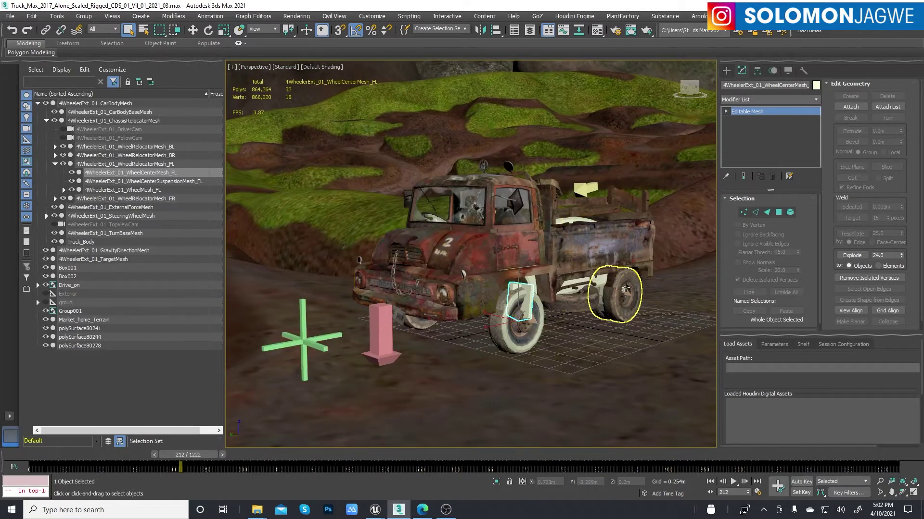
Step: Clear the selection and start exporting the whole scene as an Autodesk FBX file named Truck_Environment_00 in the ENV folder
click(471, 375)
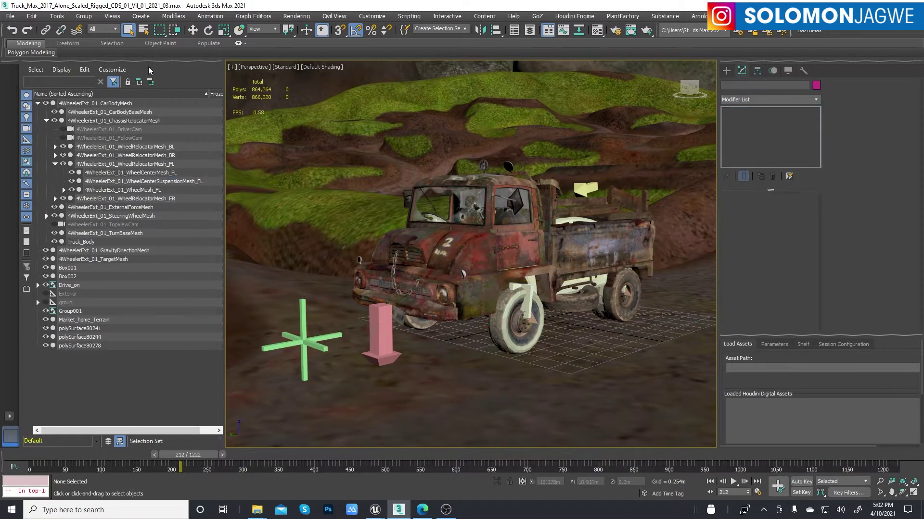
click(11, 17)
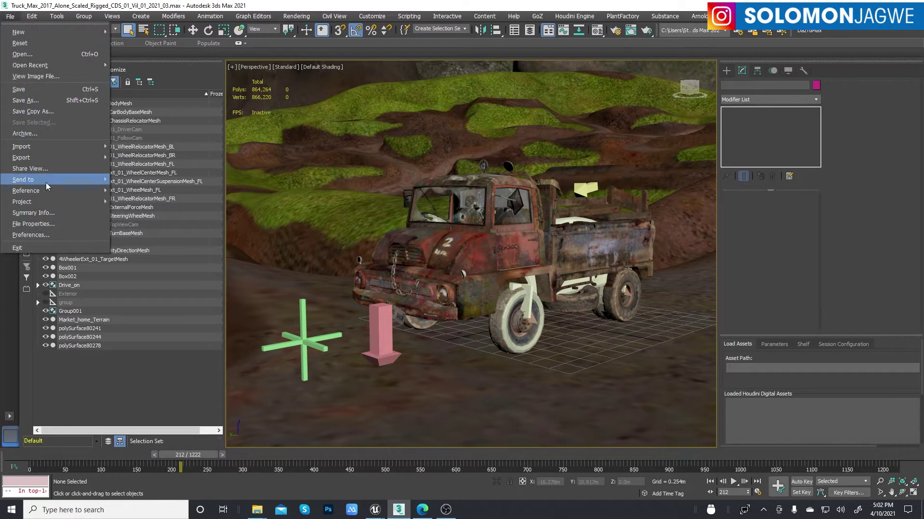
mouse_move(31, 156)
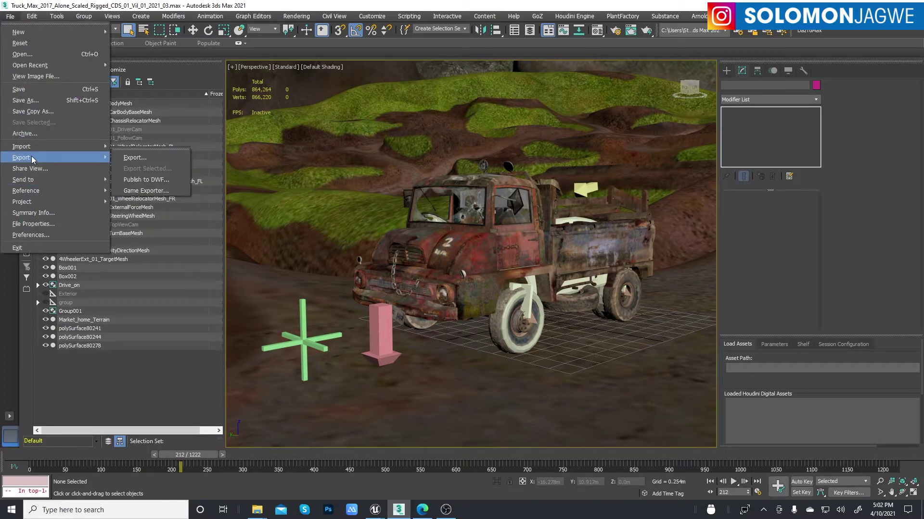
click(140, 158)
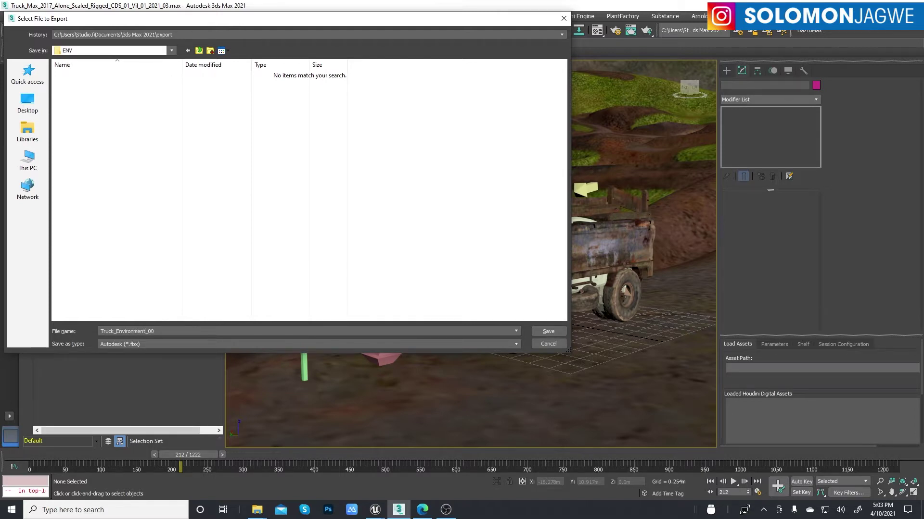
click(554, 331)
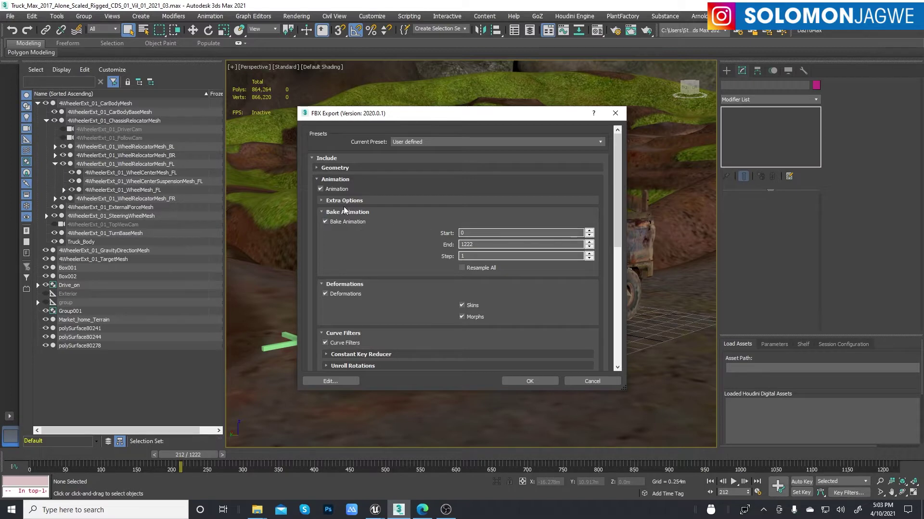
Step: Check the FBX export's animation, baking, deformation and file format options, and confirm the export
click(316, 178)
click(315, 178)
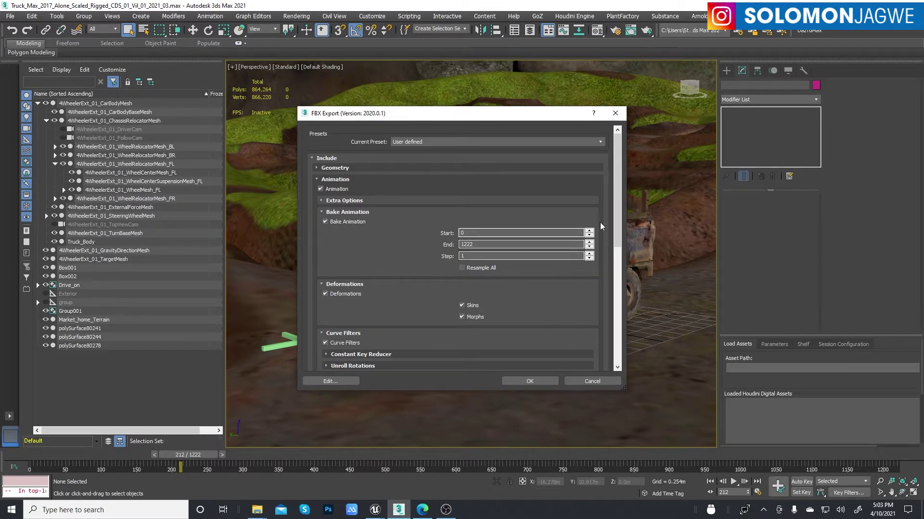
scroll(619, 220, down, 3)
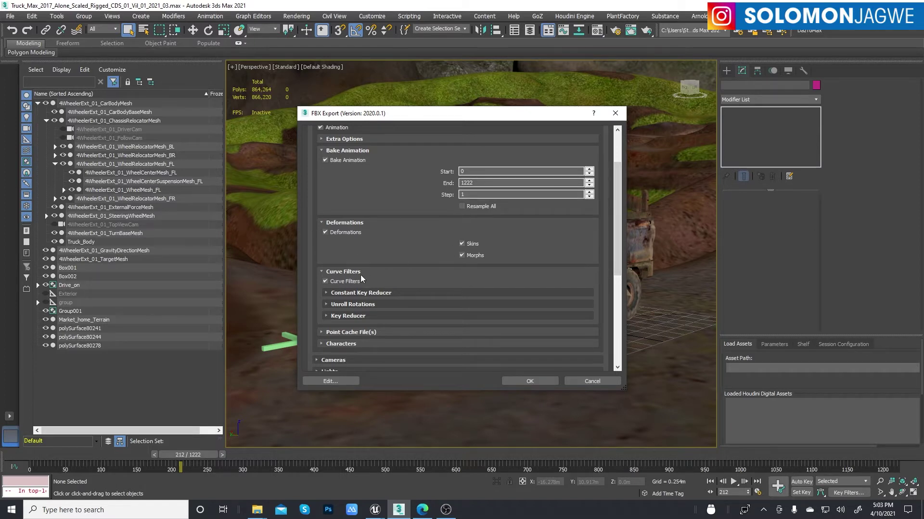
drag(617, 247, 616, 320)
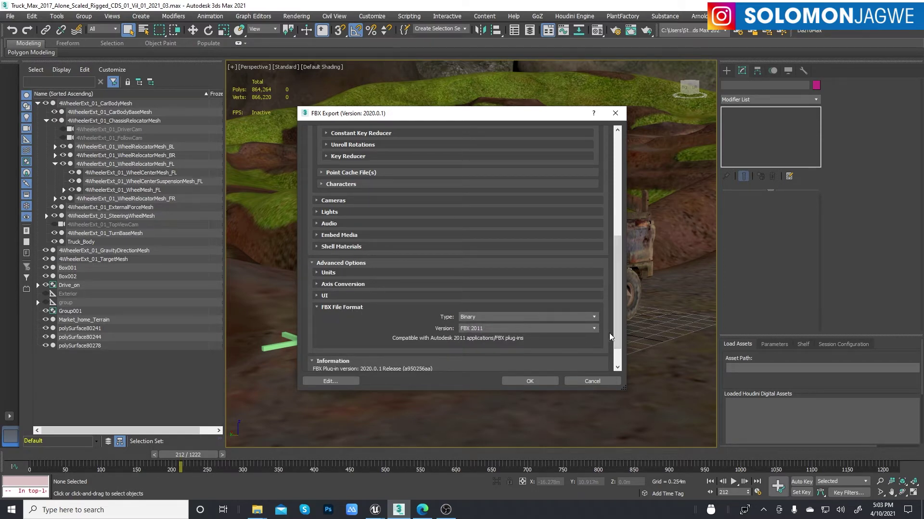
drag(616, 326, 624, 223)
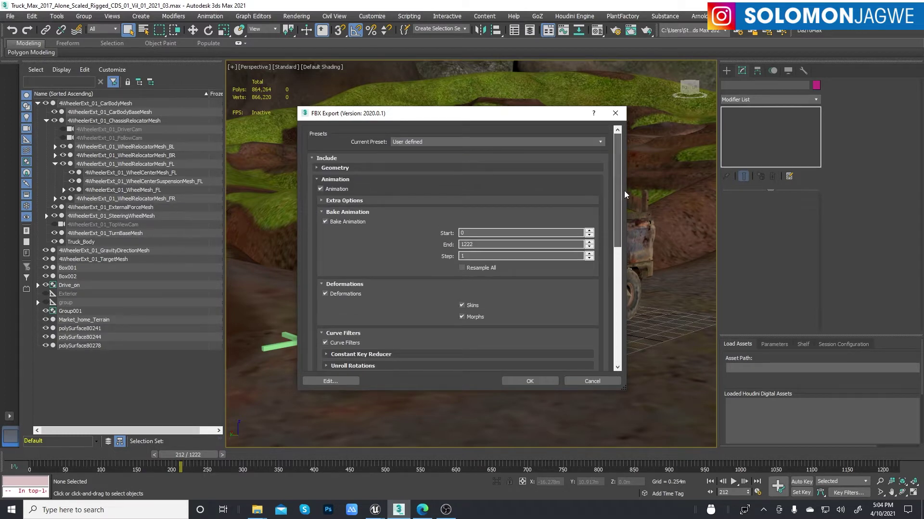
click(529, 381)
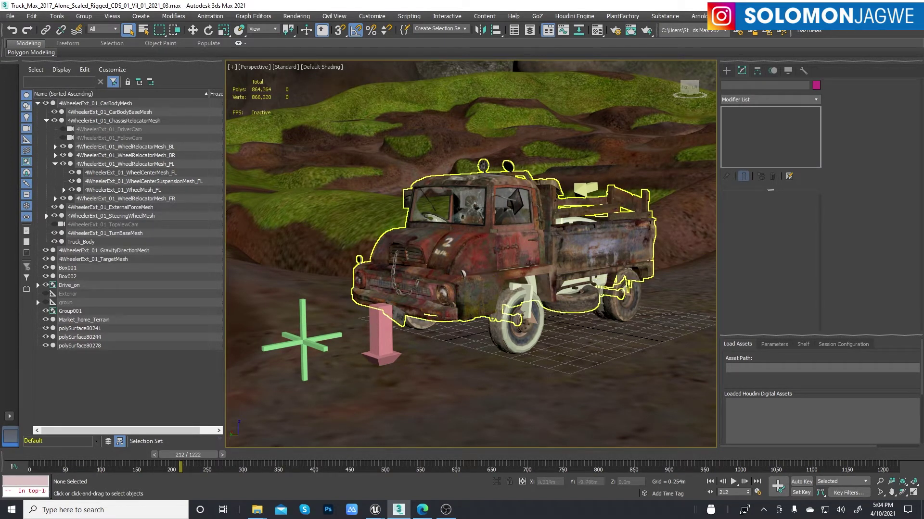
Step: Examine the terrain and roads around the truck, select the Truck_Body mesh, and view the truck from behind and in front
scroll(586, 197, down, 10)
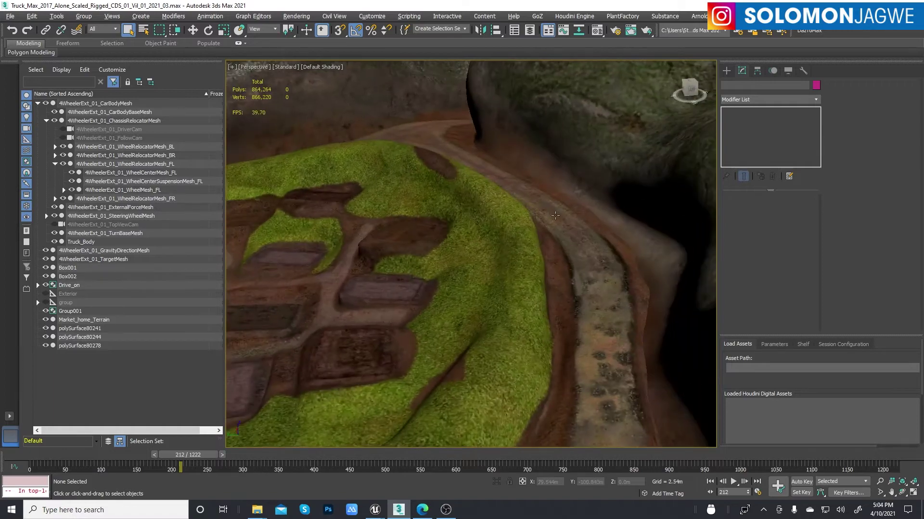
scroll(426, 274, down, 4)
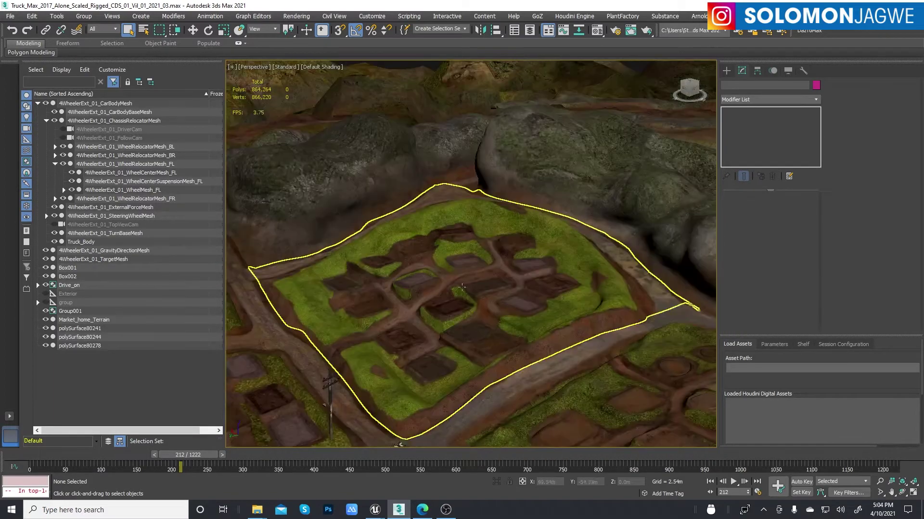
middle_drag(469, 288, 505, 173)
scroll(455, 269, up, 8)
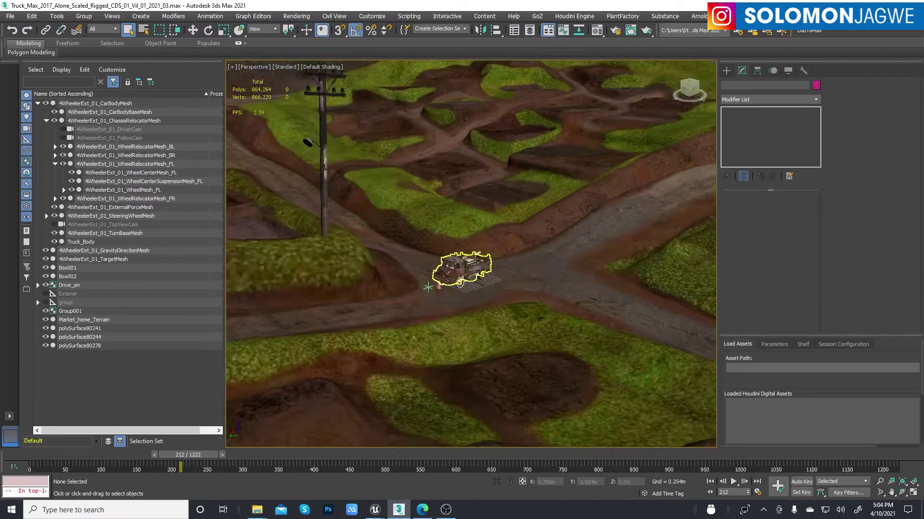
scroll(550, 286, up, 5)
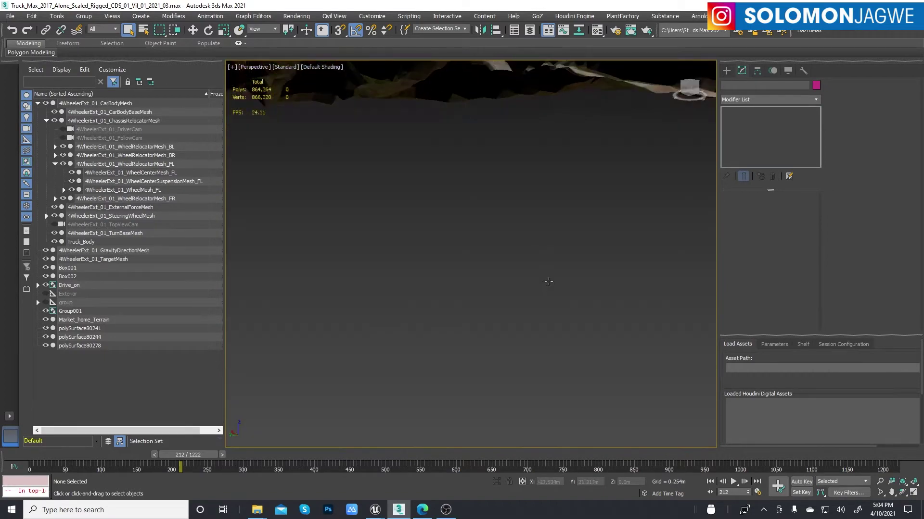
scroll(529, 289, down, 9)
click(422, 329)
alt+middle_drag(419, 323, 397, 324)
scroll(398, 322, up, 8)
alt+middle_drag(591, 323, 509, 284)
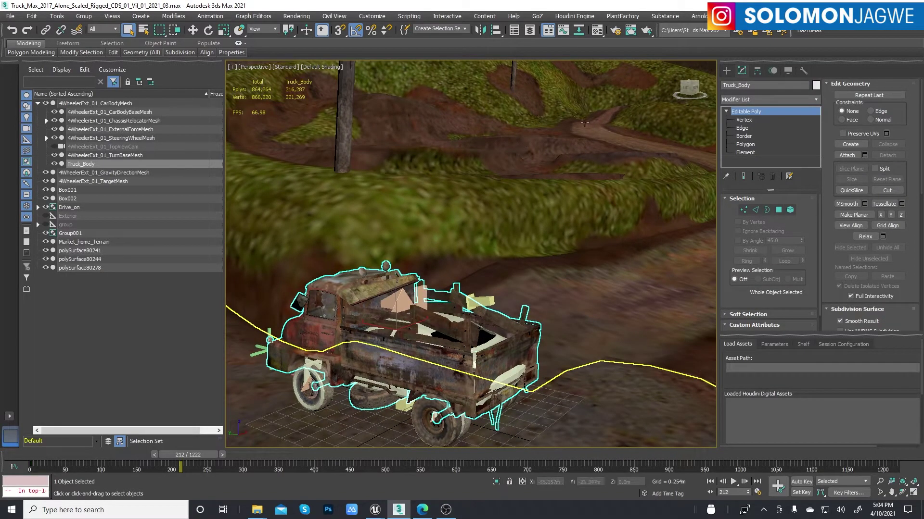
middle_drag(483, 288, 577, 259)
alt+middle_drag(489, 273, 590, 273)
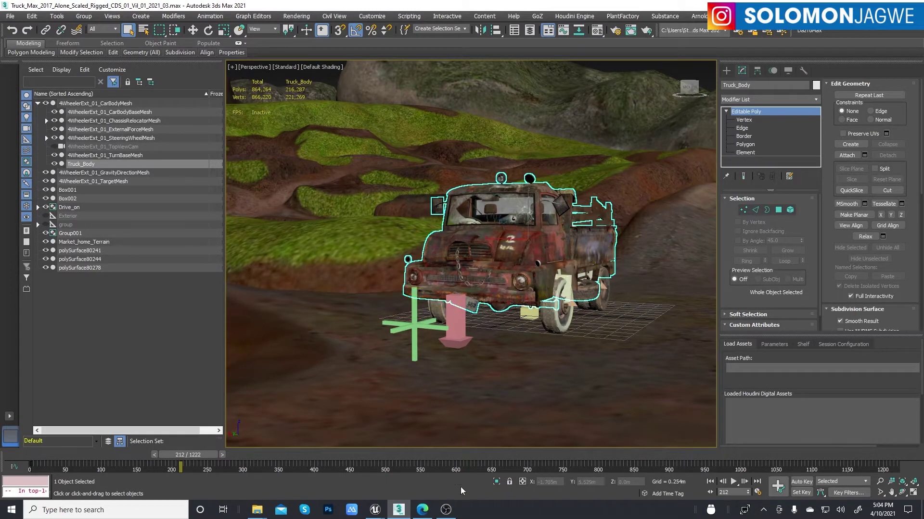
Step: Switch to the TheySeeYou project in Unreal Editor and start importing an asset into the Vehicle content folder
mouse_move(374, 510)
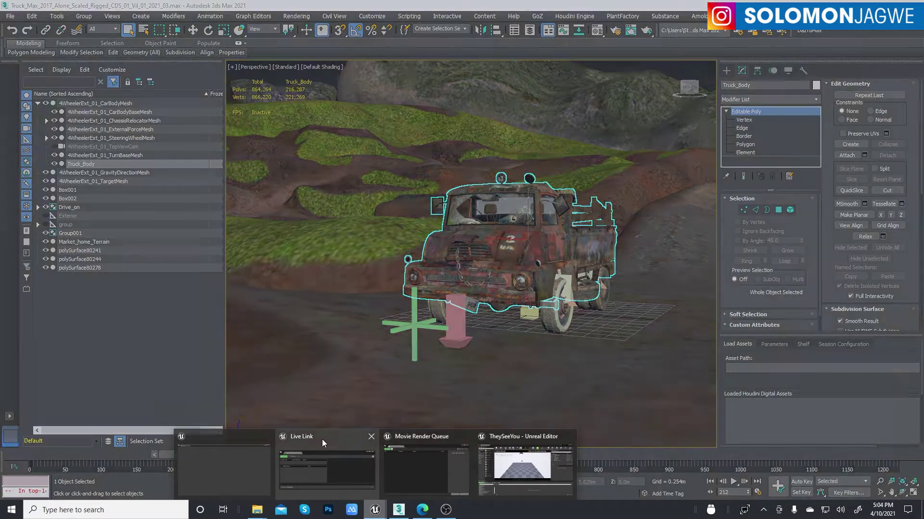
click(321, 439)
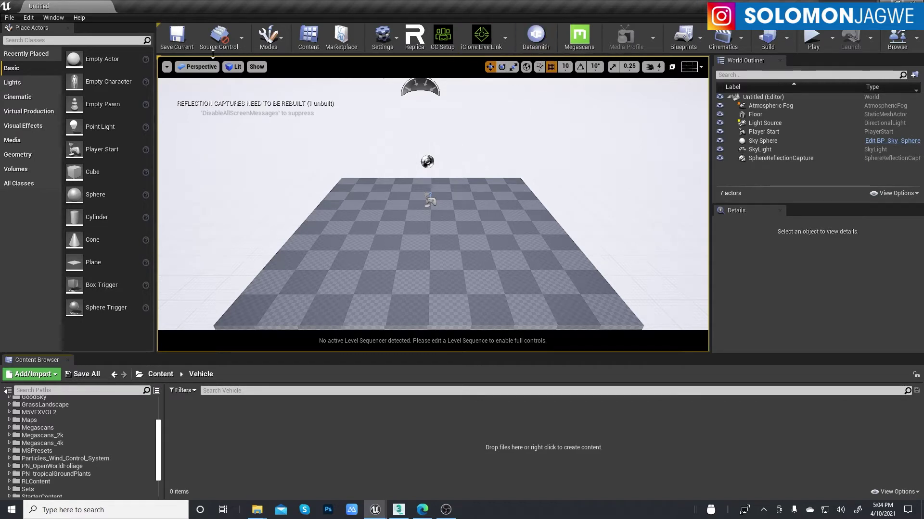
right_click(236, 426)
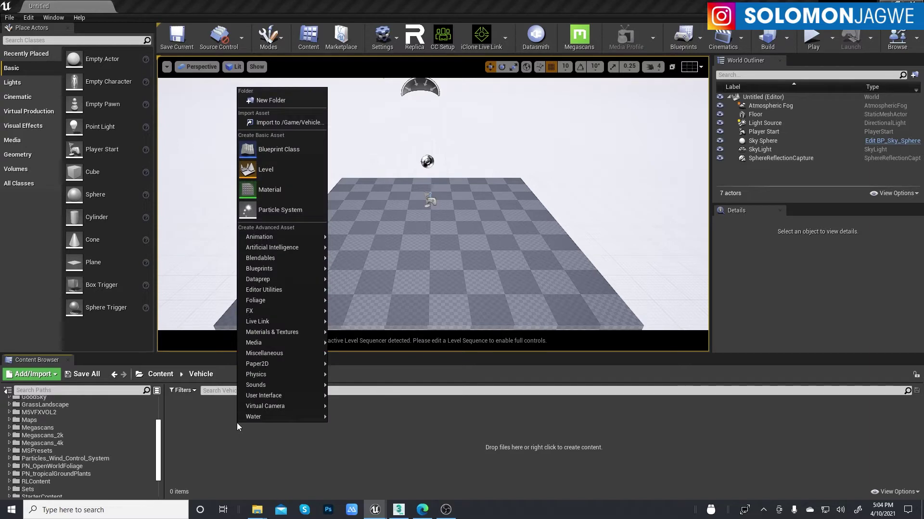
mouse_move(240, 417)
click(228, 432)
right_click(228, 432)
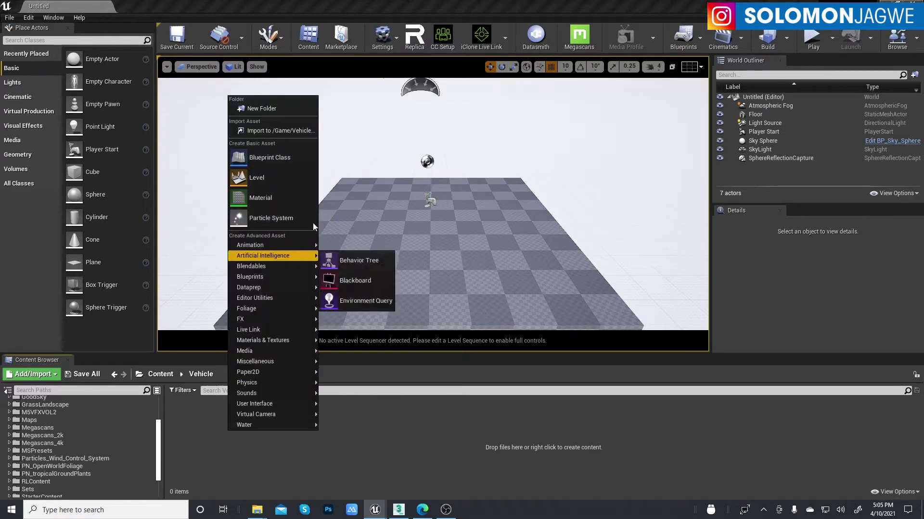
click(276, 131)
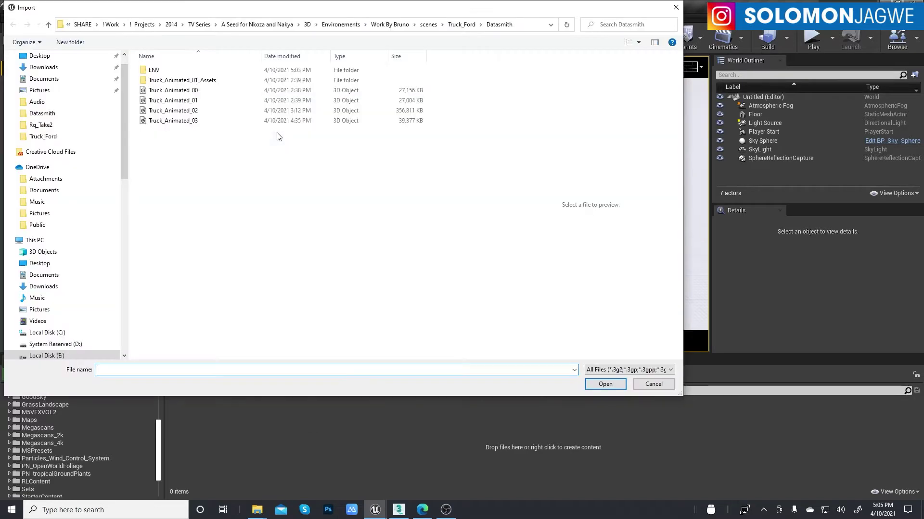
Step: Choose Truck_Environment_00 in the ENV folder as the file to import
drag(336, 9, 454, 68)
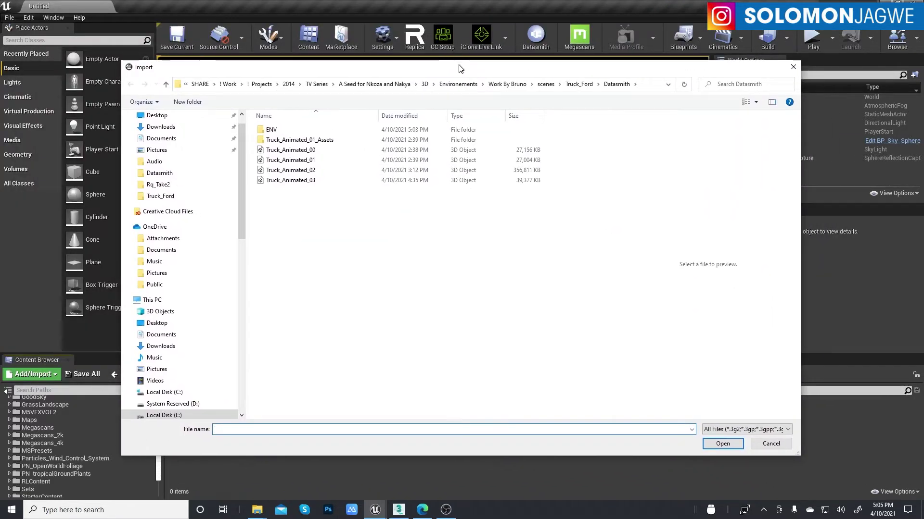
double_click(284, 133)
click(291, 131)
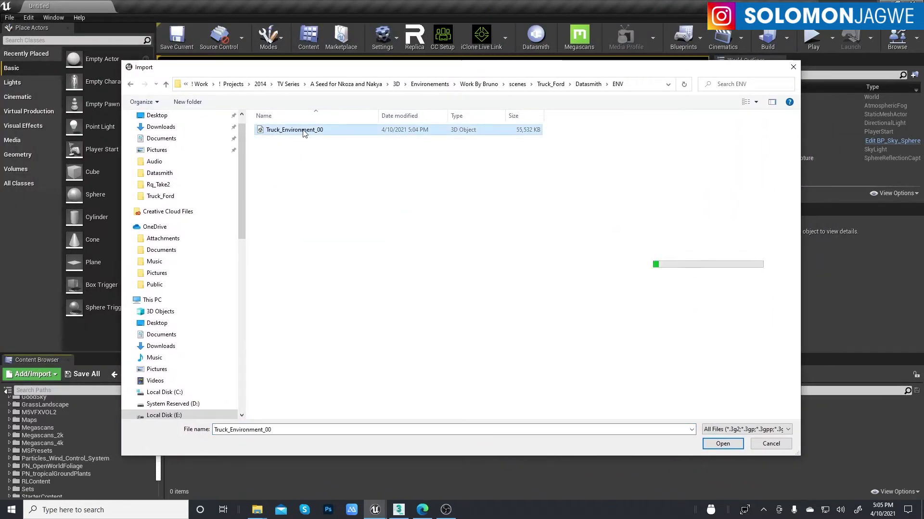
click(722, 444)
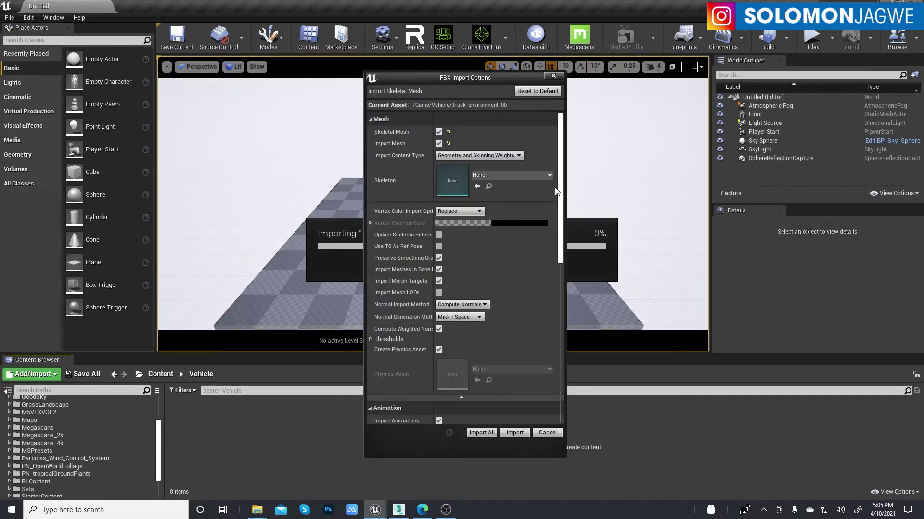
Step: Review the FBX import's advanced mesh, animation, transform and material options, and import all with the current settings
click(461, 397)
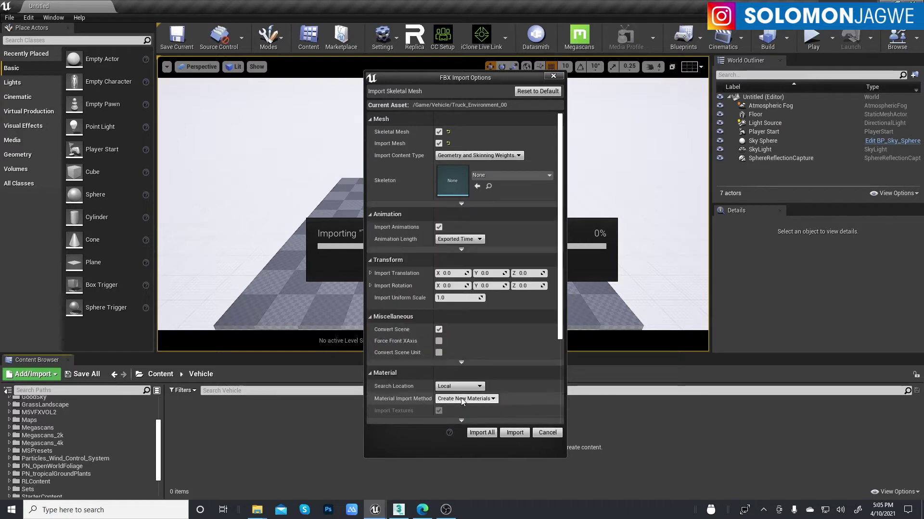
click(461, 204)
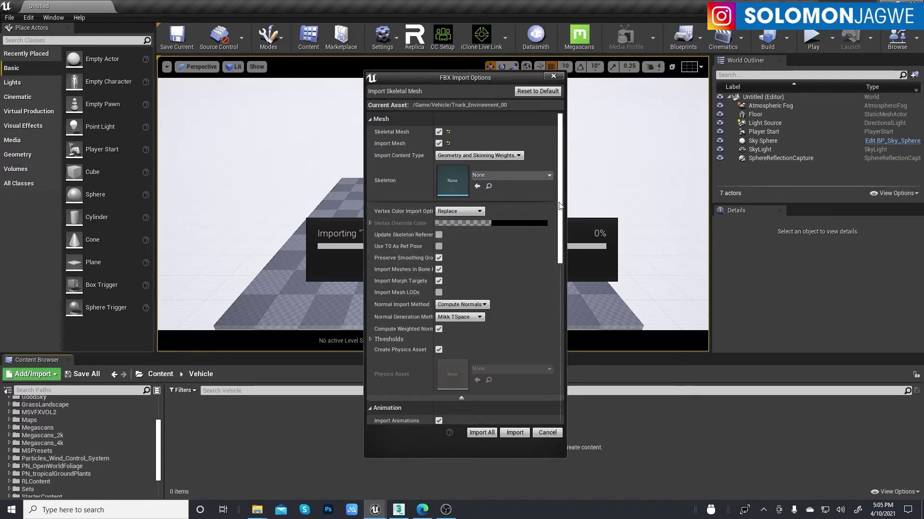
scroll(387, 274, down, 10)
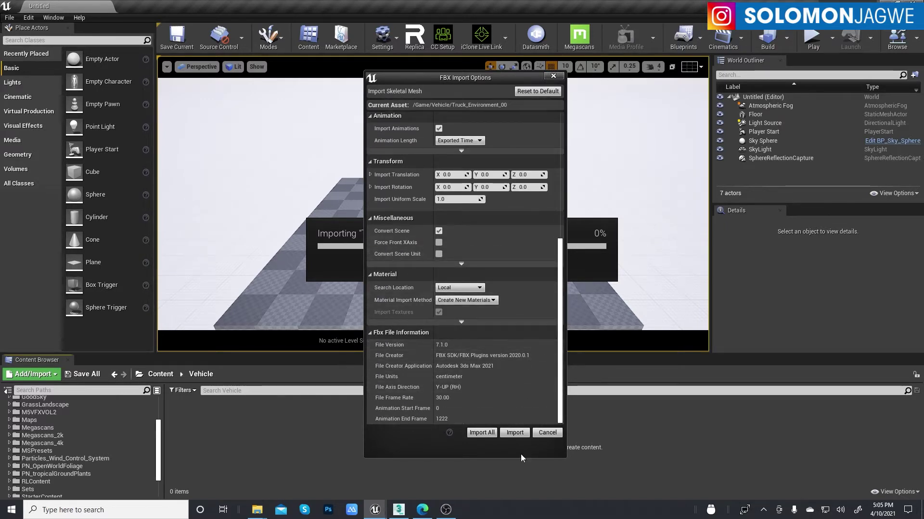
click(487, 434)
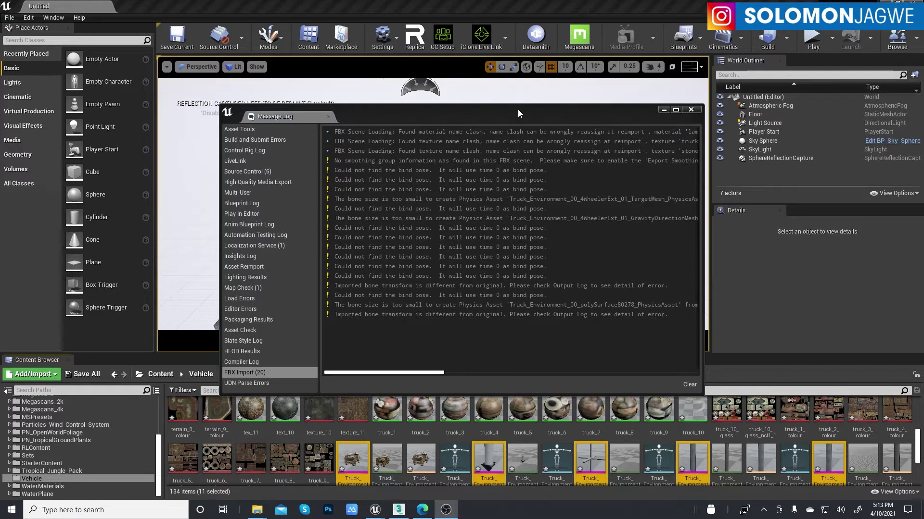
Step: Dismiss the FBX import message log and place all the selected imported skeletal meshes in the level
drag(519, 114, 569, 104)
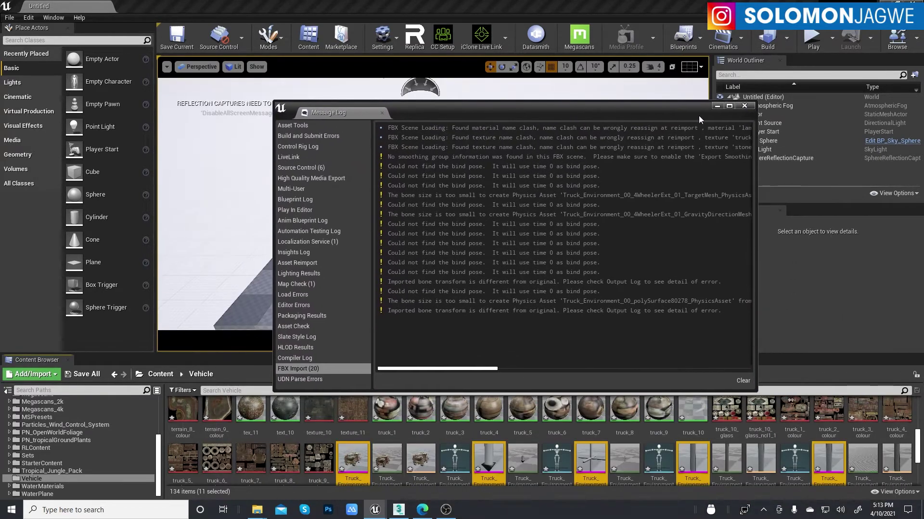
click(746, 104)
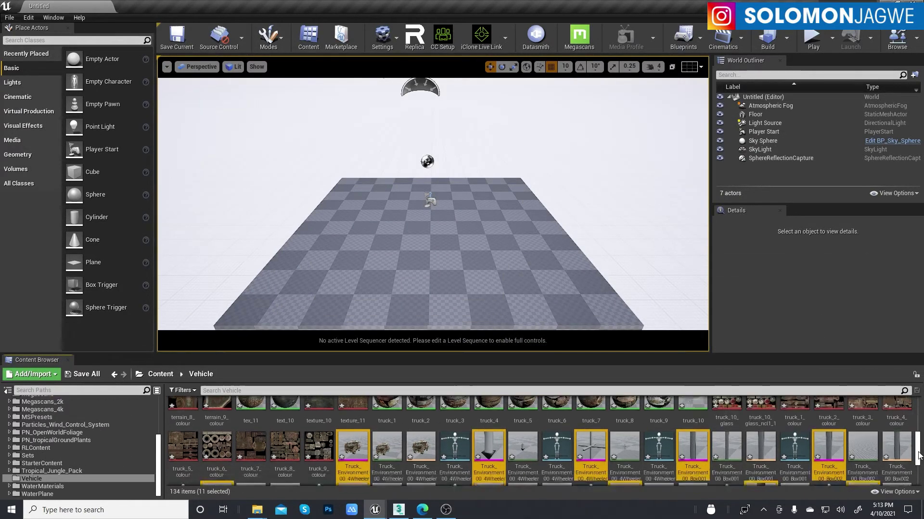
mouse_move(920, 457)
mouse_down()
mouse_move(920, 476)
mouse_move(918, 448)
mouse_move(920, 461)
mouse_up()
mouse_move(356, 424)
drag(352, 419, 425, 250)
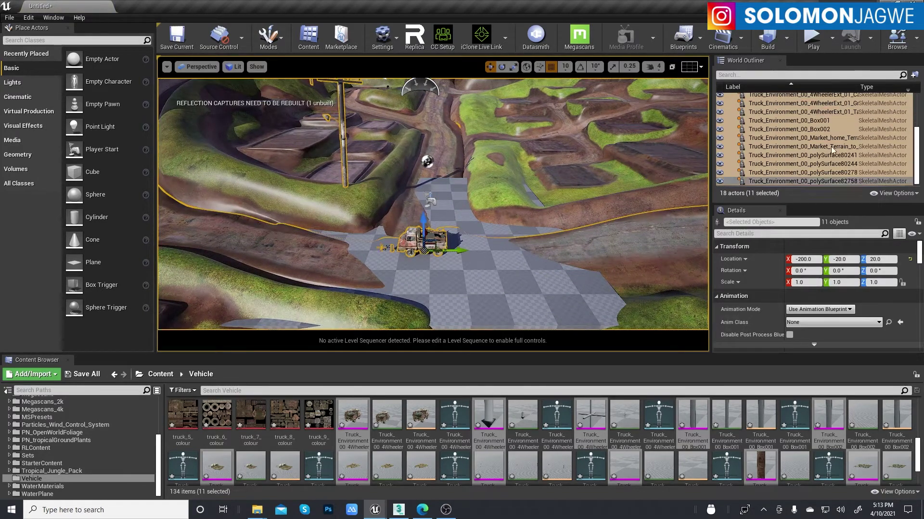
Step: Move the placed truck and environment actors into a new outliner folder named SET and collapse it
right_click(781, 129)
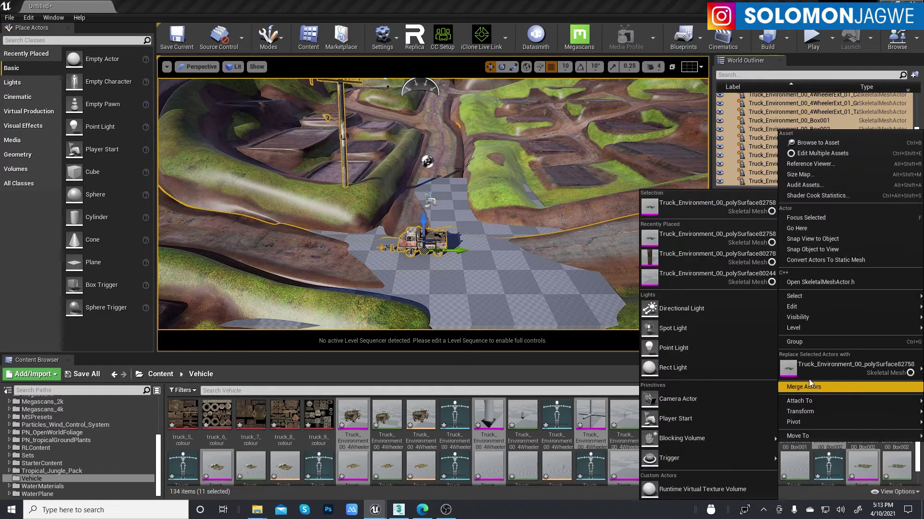
mouse_move(798, 439)
click(750, 436)
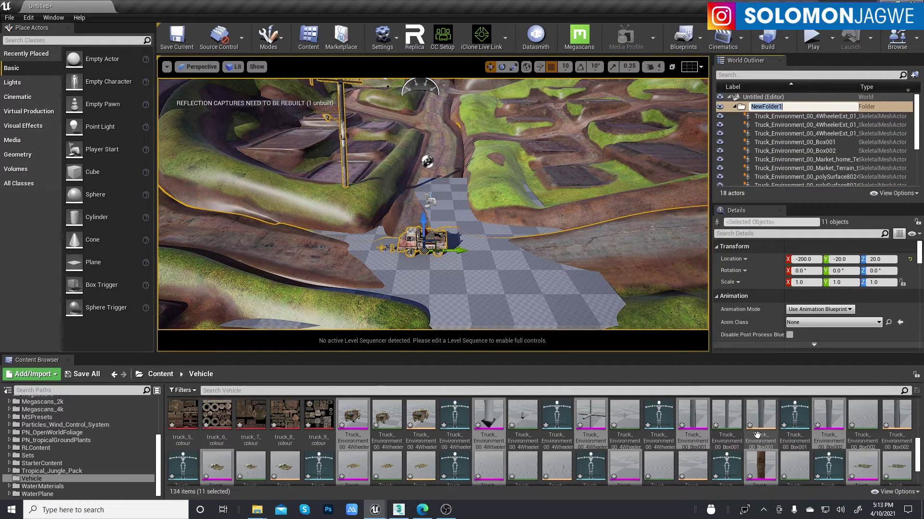
key(Return)
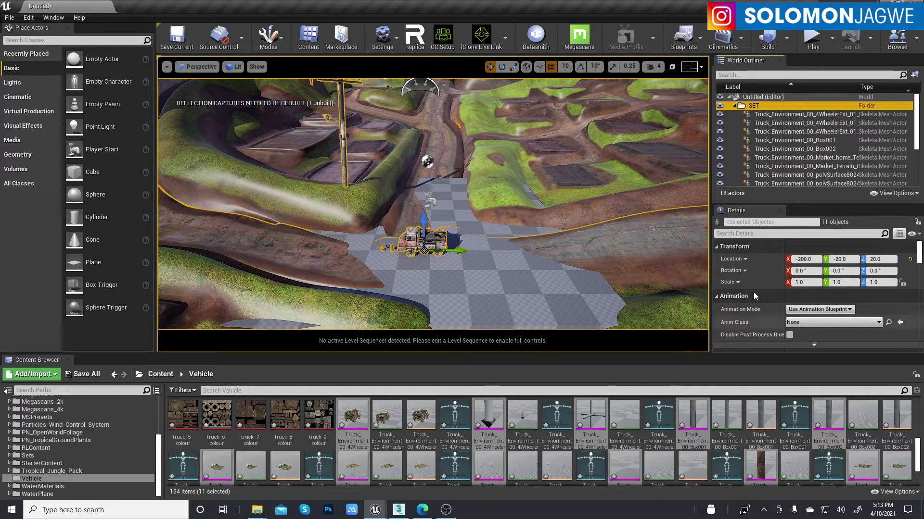
click(734, 106)
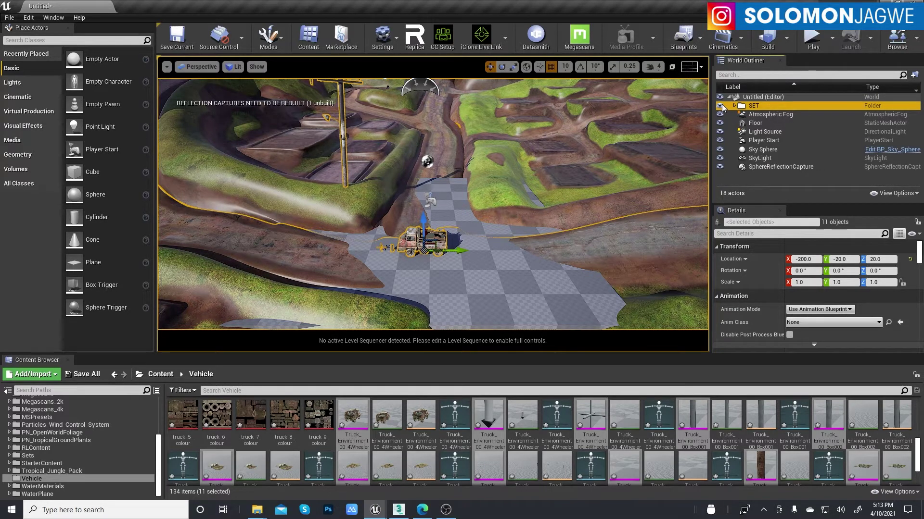
Step: Toggle the SET folder's visibility off and on, and hide the default Floor
click(721, 106)
click(721, 106)
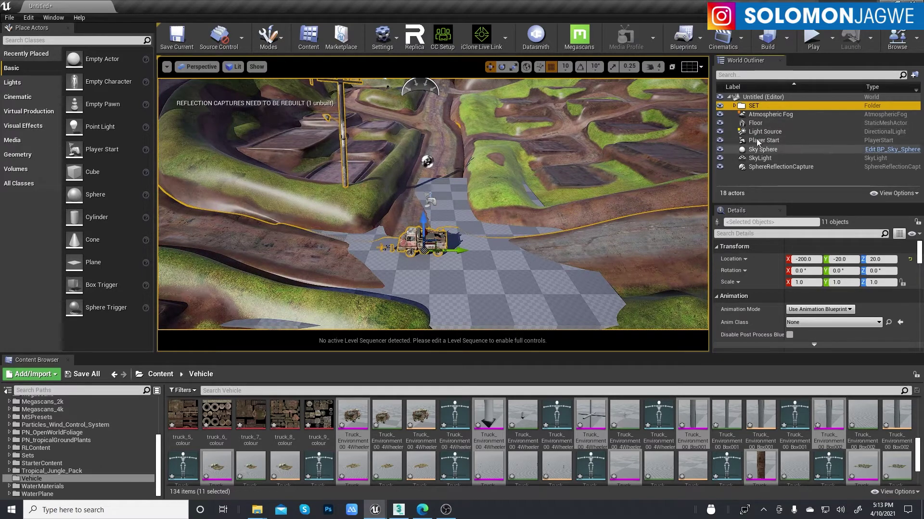
click(720, 123)
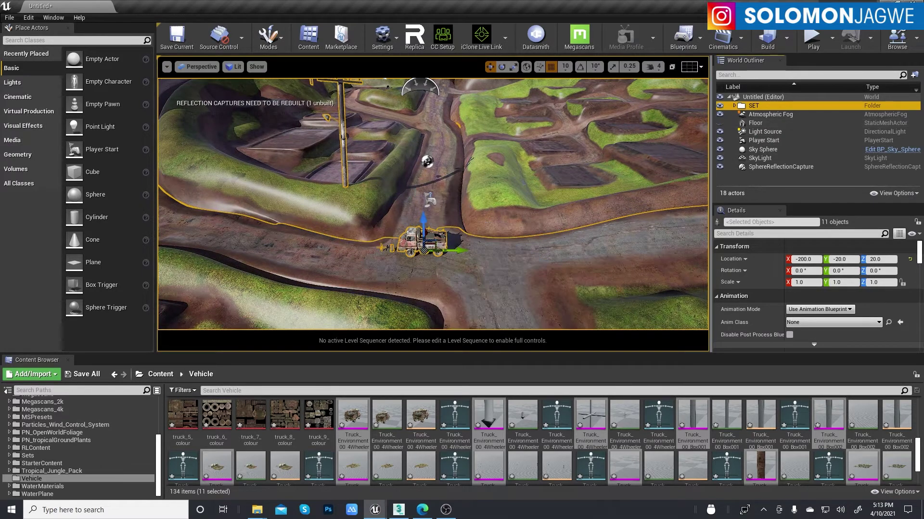
Step: Examine the imported truck up close and check the details of its car body skeletal mesh and animation assets
right_drag(470, 191, 452, 226)
scroll(471, 191, up, 5)
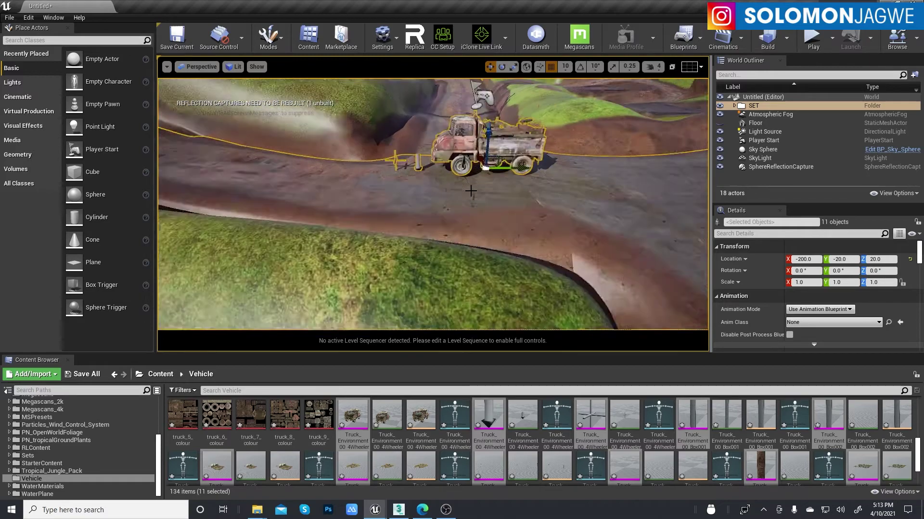
right_drag(470, 191, 507, 182)
right_drag(566, 188, 429, 159)
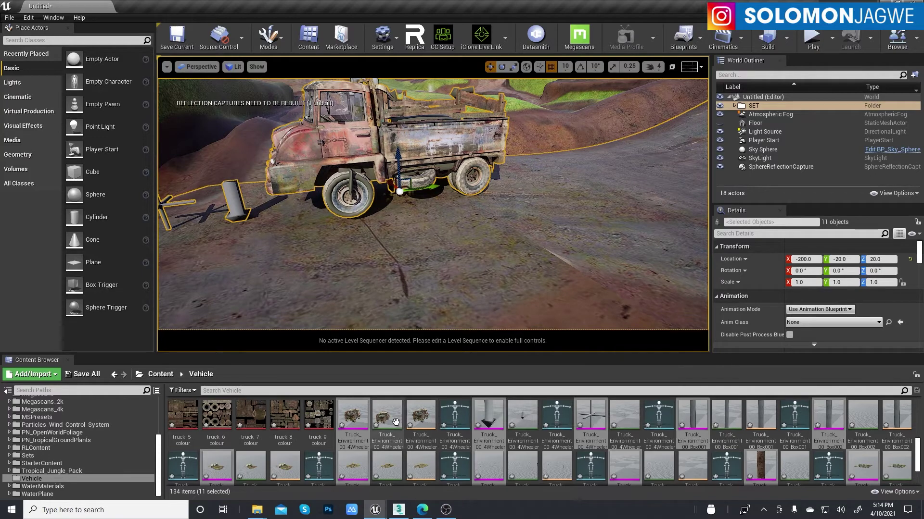
mouse_move(347, 414)
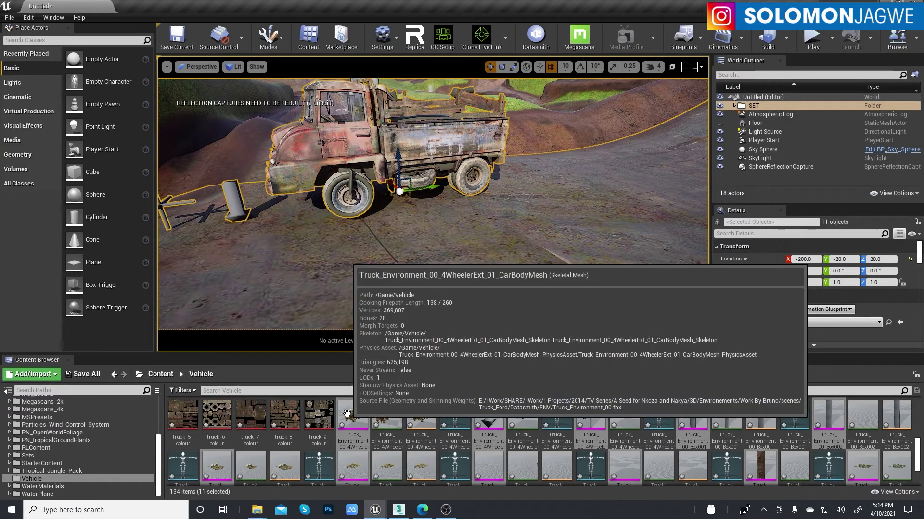
mouse_move(388, 415)
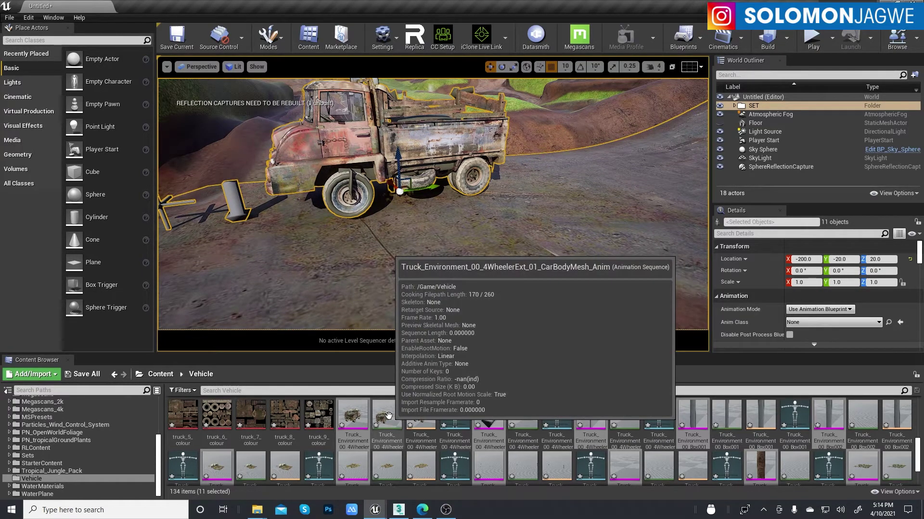
mouse_move(419, 421)
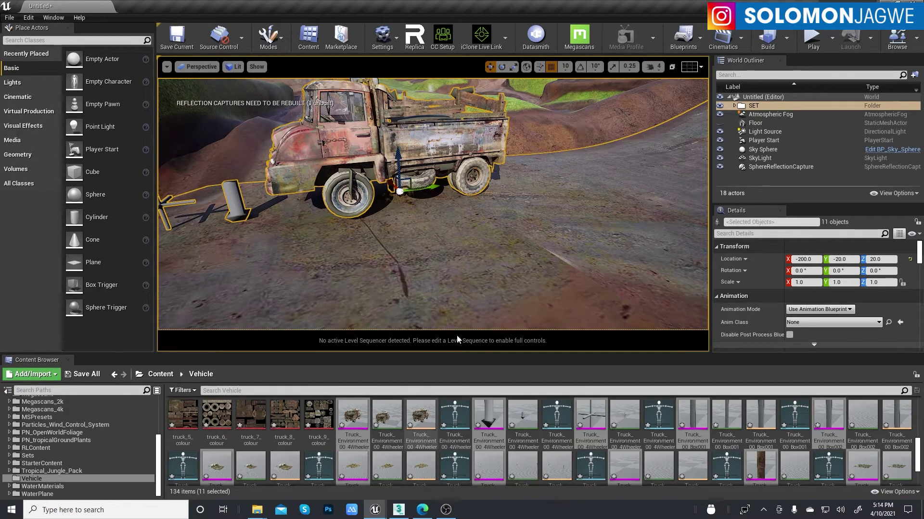
Step: Toggle the visibility of the placed truck body actor in the SET folder, and hide it
click(417, 135)
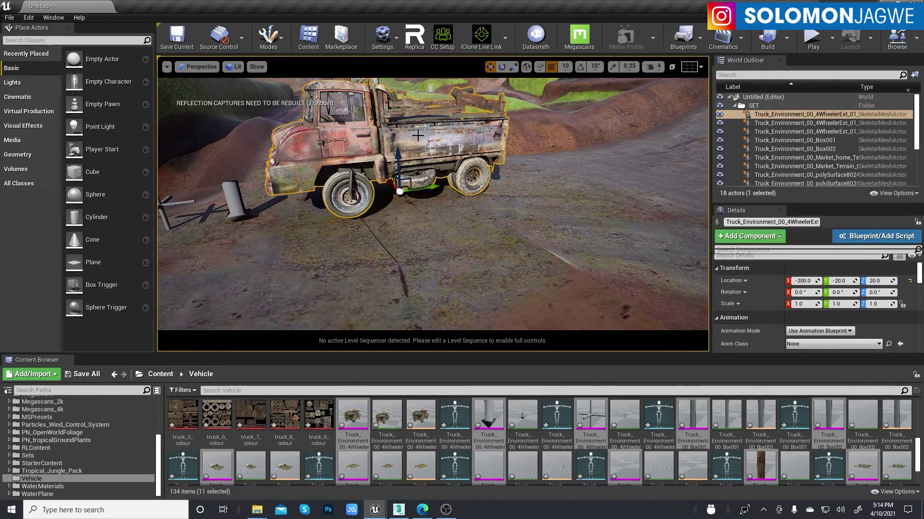
click(720, 114)
click(719, 114)
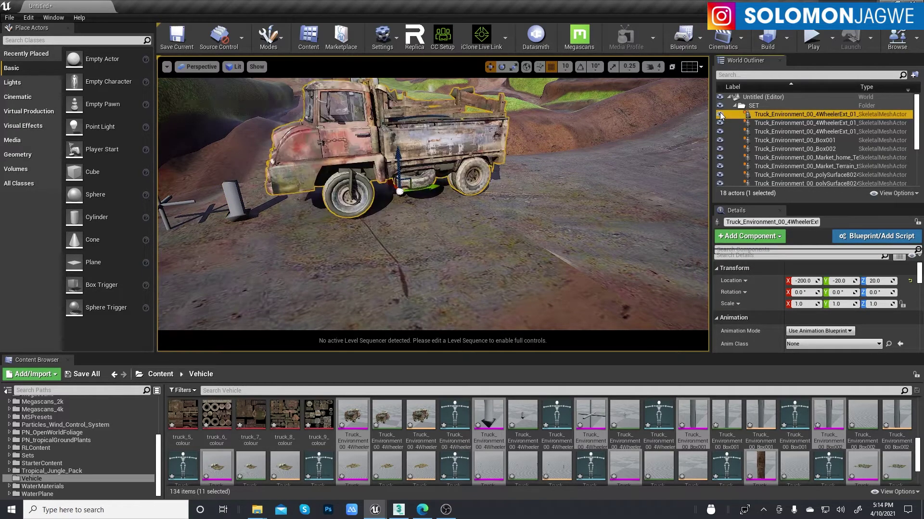
click(720, 114)
click(719, 114)
click(720, 114)
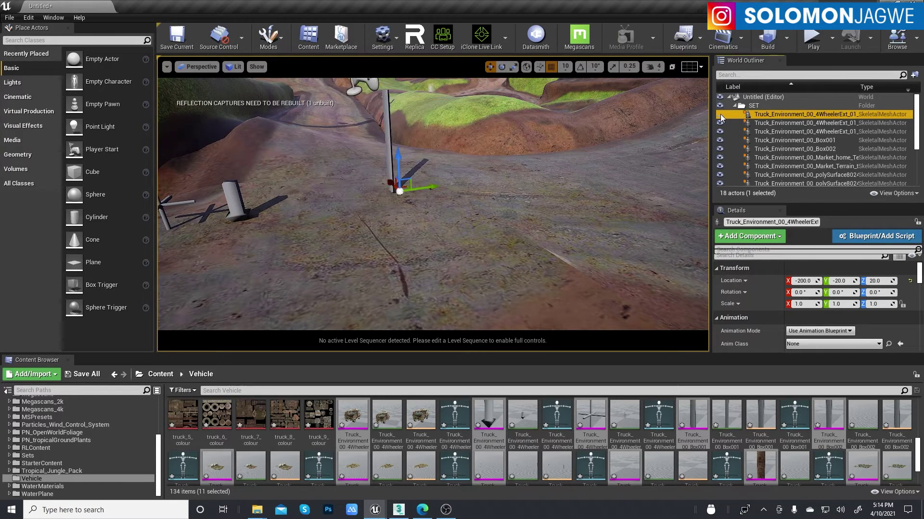
Step: Try to drop the truck's car body animation sequence into the level, and undo the drop
click(387, 416)
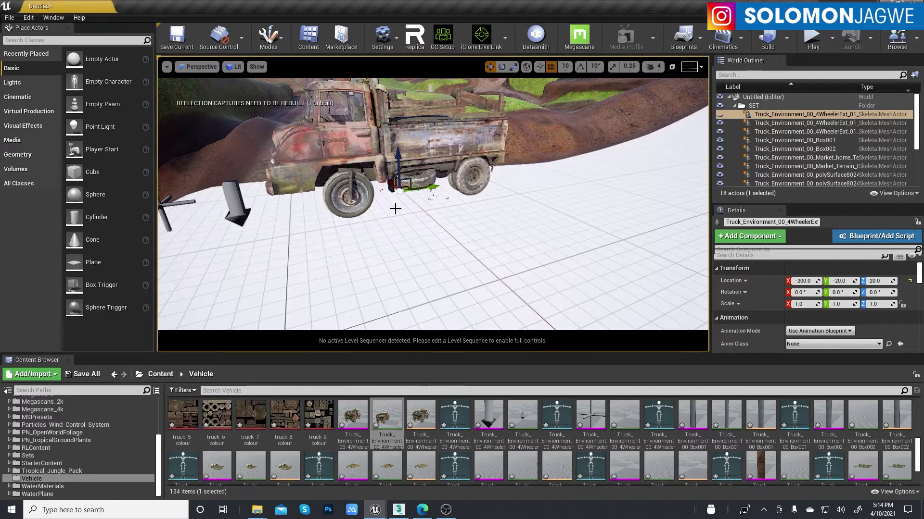
key(ctrl+z)
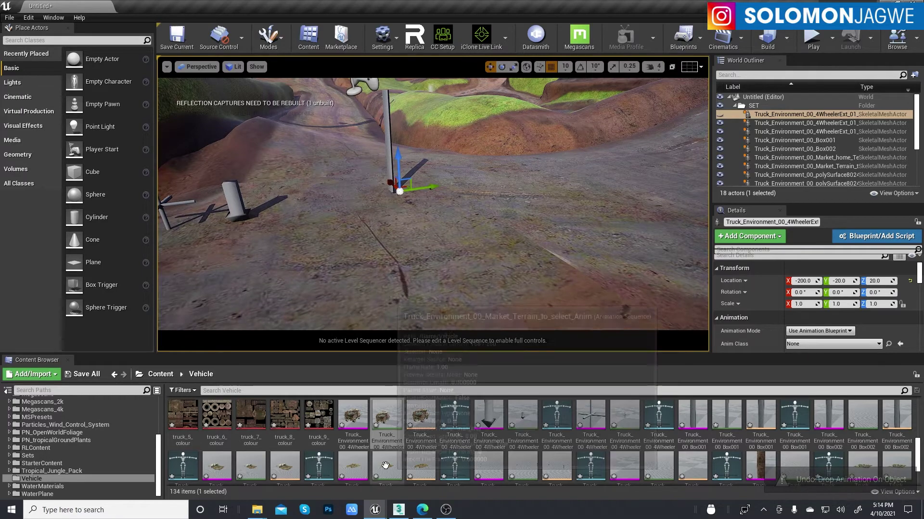
Step: Open the truck's CarBodyMesh_Anim sequence and examine its playback in the animation preview
double_click(388, 417)
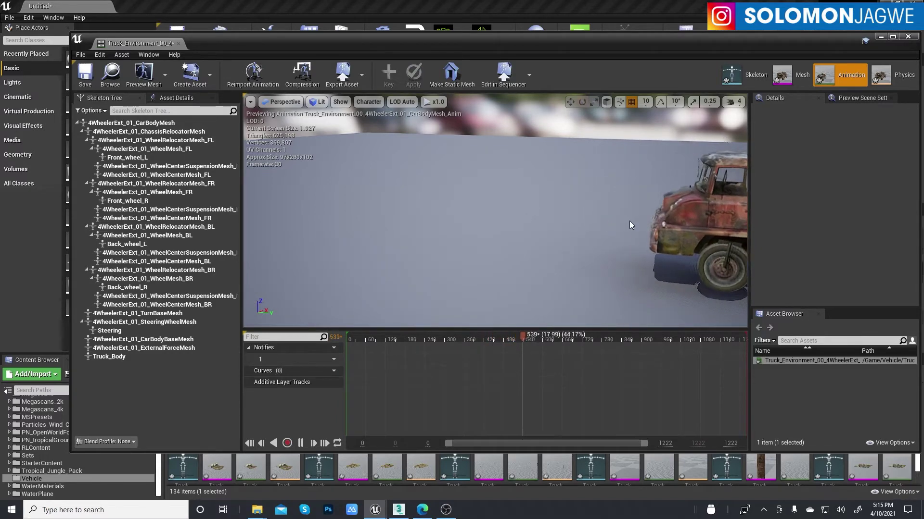
middle_drag(631, 224, 661, 231)
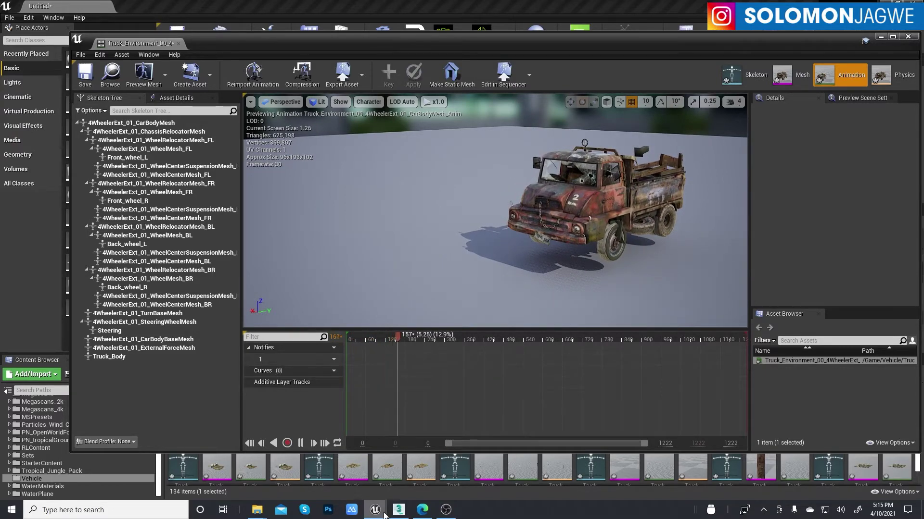
Step: Switch to 3ds Max and examine the Truck_Body on the terrain from above and up close
click(399, 510)
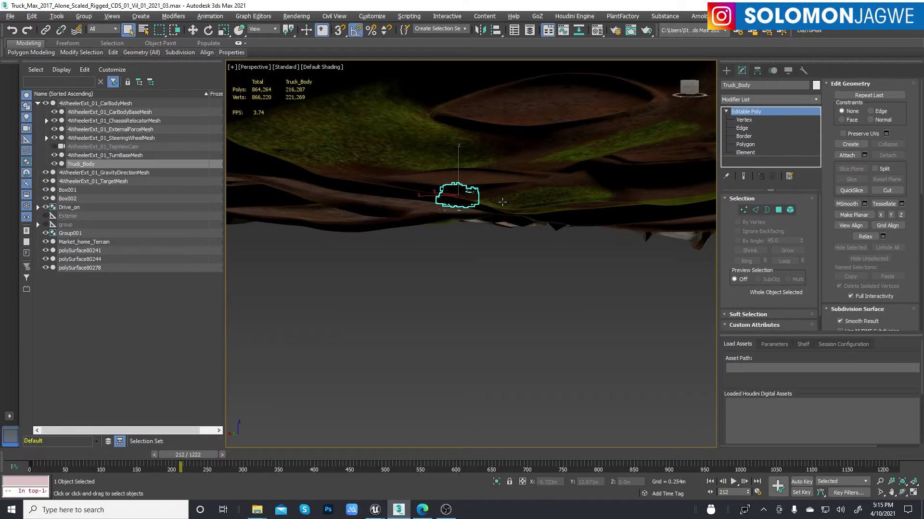
alt+middle_drag(503, 202, 405, 174)
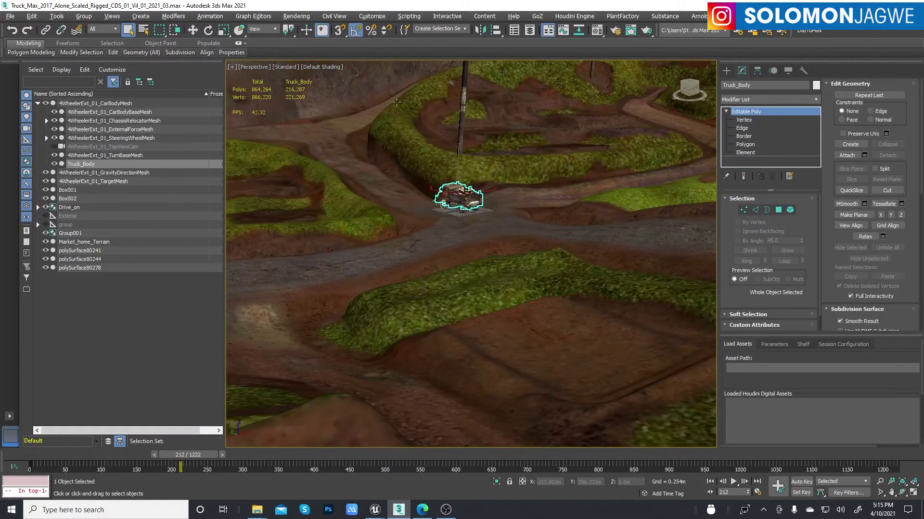
scroll(495, 201, up, 6)
alt+middle_drag(495, 201, 464, 217)
middle_drag(464, 217, 597, 226)
right_click(511, 226)
click(580, 229)
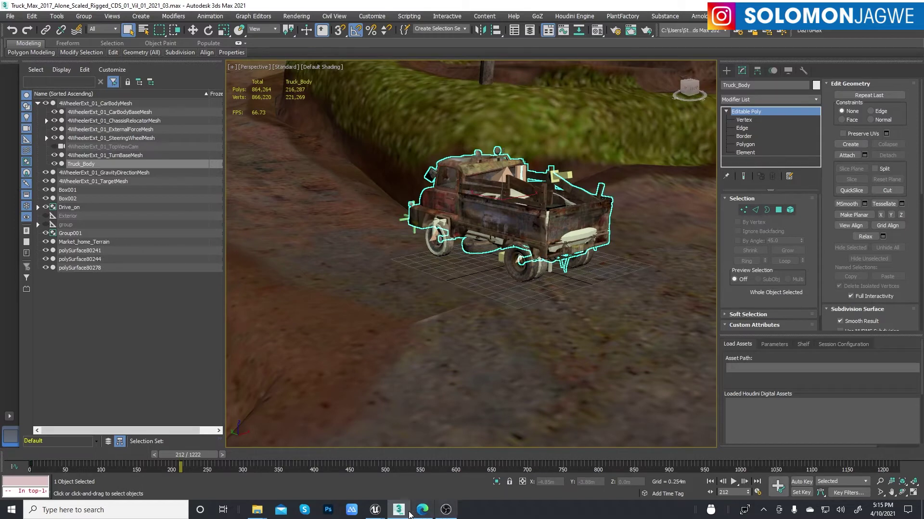
Step: Switch back to Unreal Engine and close the car body animation editor
mouse_move(377, 513)
click(474, 440)
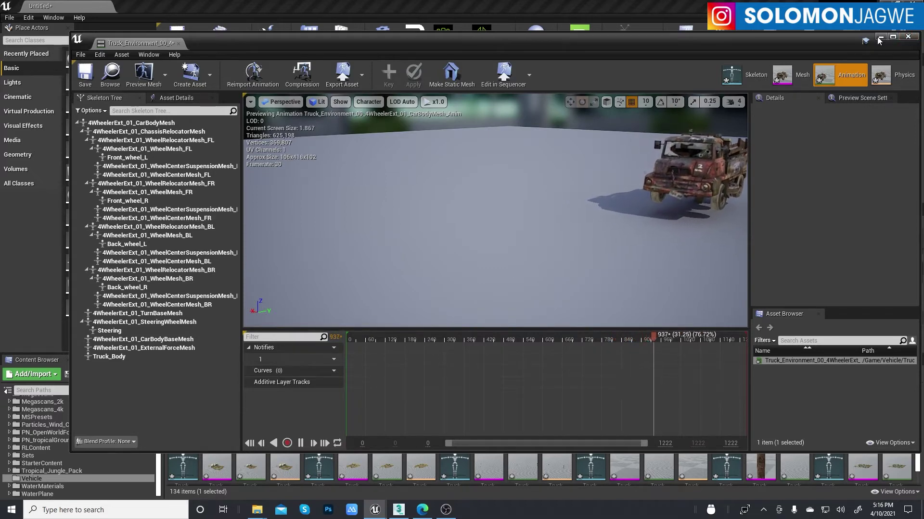
click(909, 37)
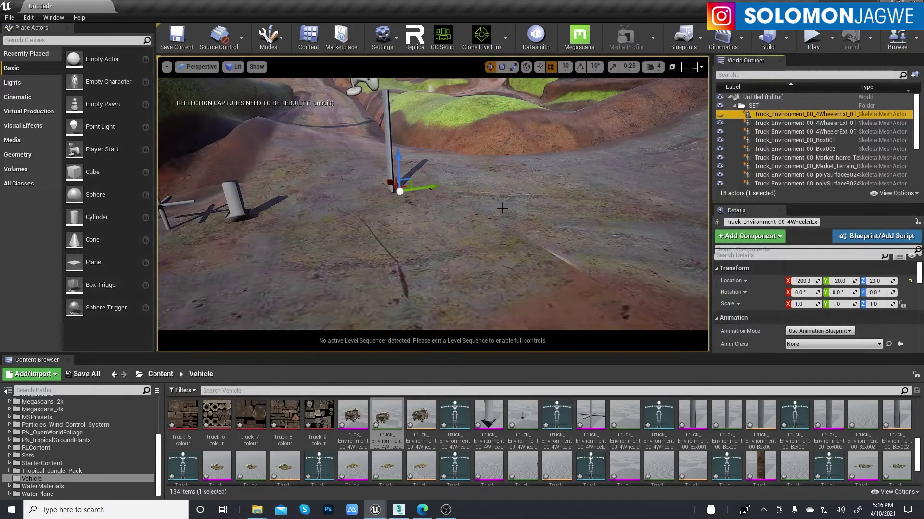
Step: Hide the Market_Terrain actor and place the CarBodyMesh_Anim animation sequence in the level as a new truck actor
click(453, 238)
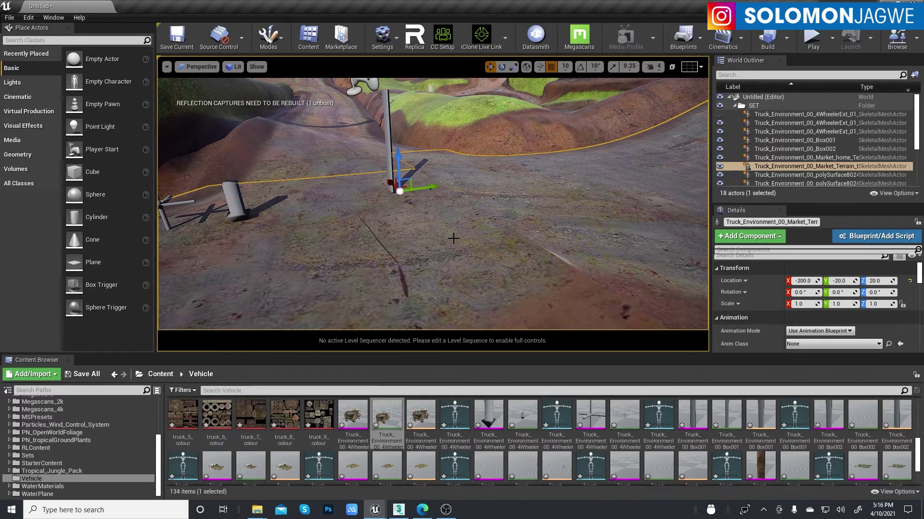
click(719, 167)
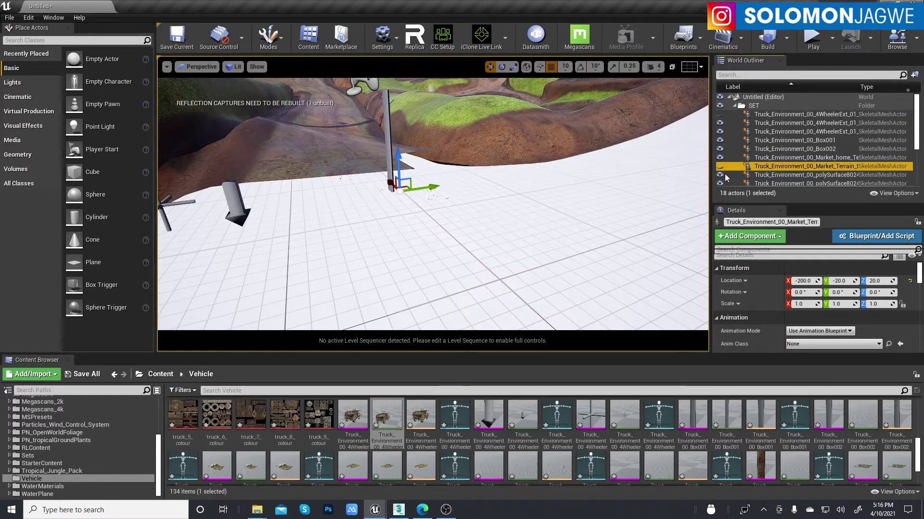
scroll(467, 248, down, 3)
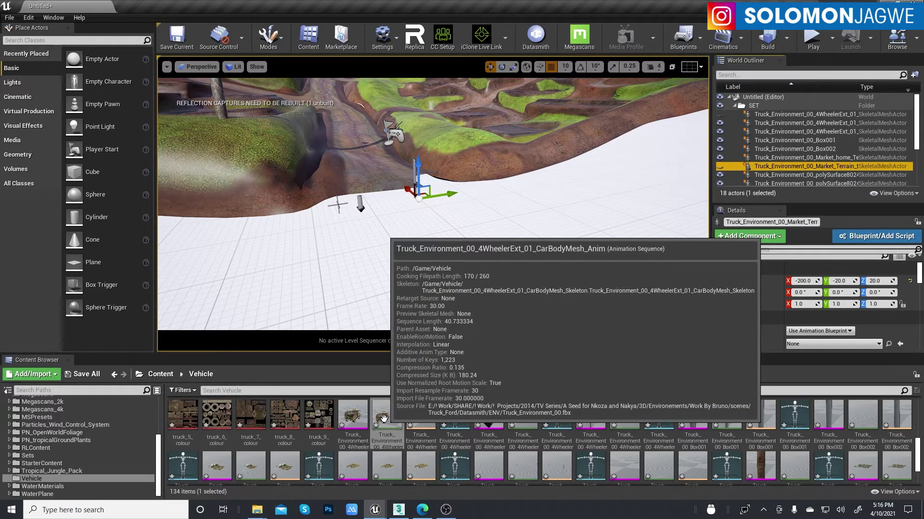
drag(383, 418, 432, 128)
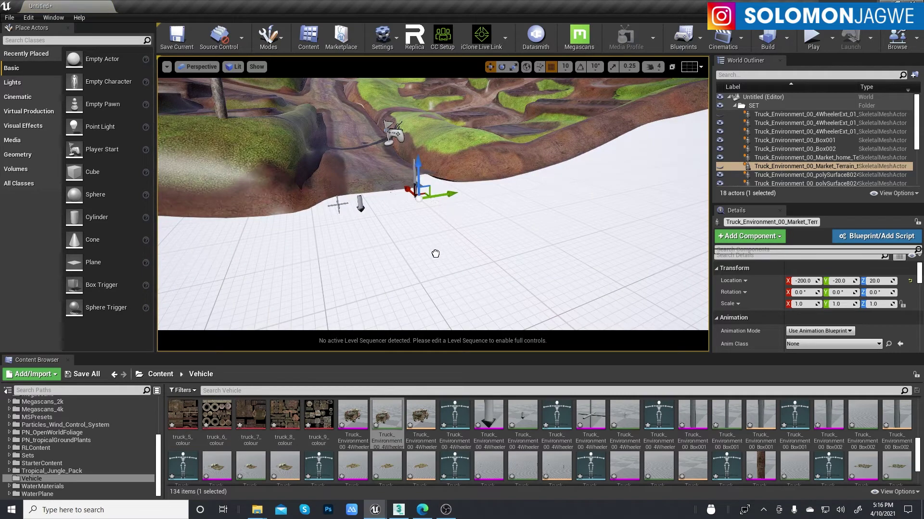
drag(408, 283, 416, 279)
scroll(489, 261, down, 5)
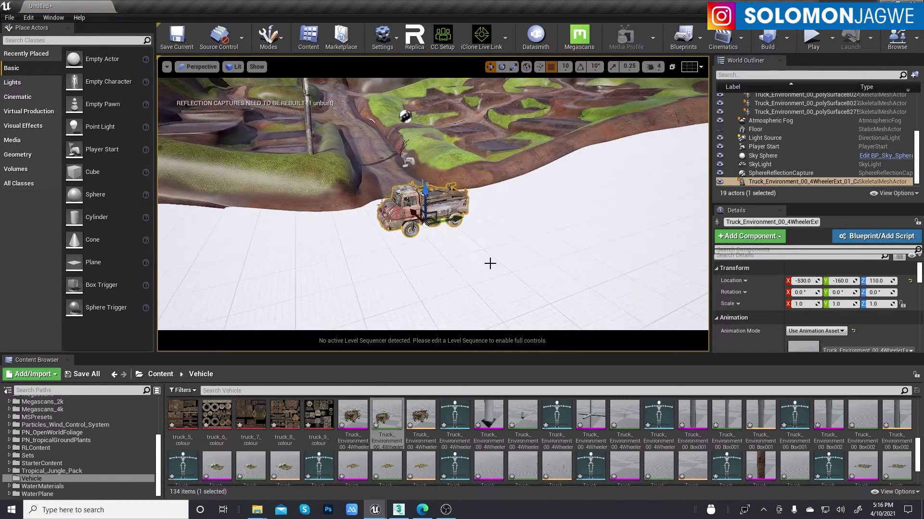
Step: Move the newly placed animated truck along its axes to location X -230, Y -80, Z 20
alt+drag(402, 268, 503, 264)
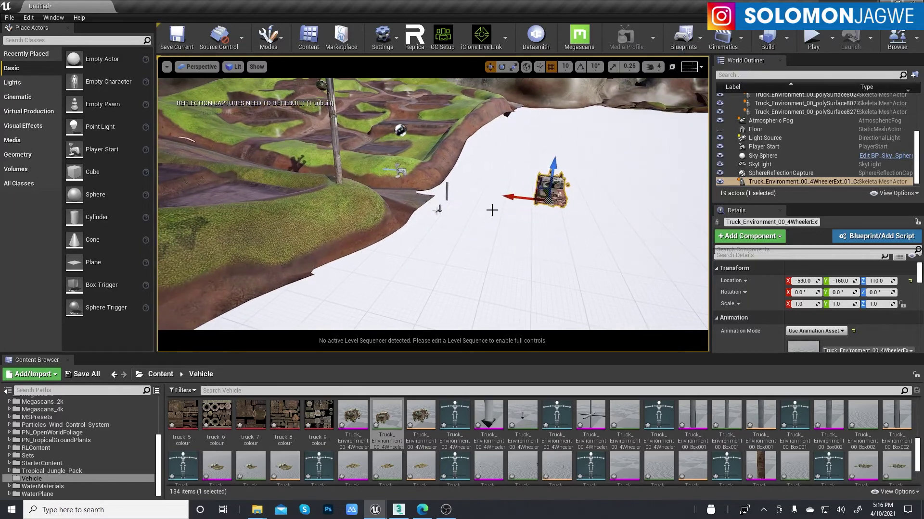
drag(516, 197, 424, 202)
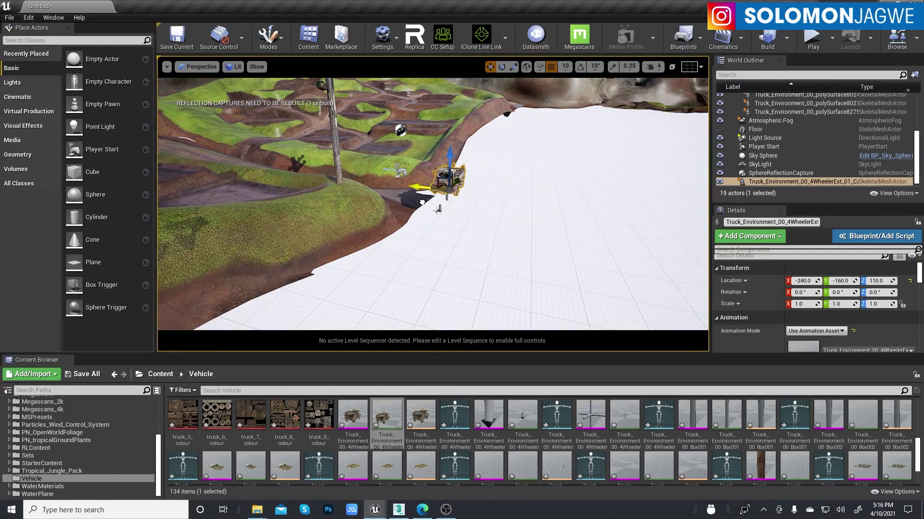
alt+drag(506, 211, 410, 183)
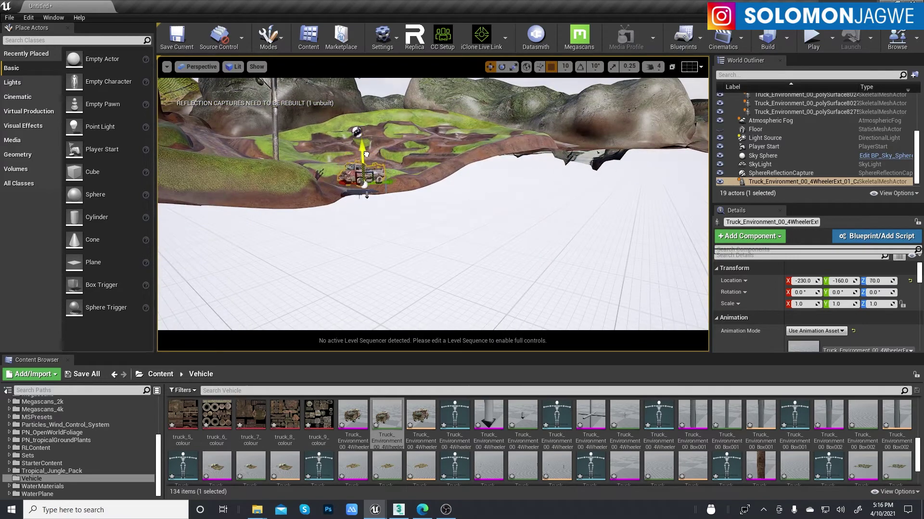
right_drag(366, 168, 268, 166)
key(w)
key(a)
key(w)
key(d)
key(e)
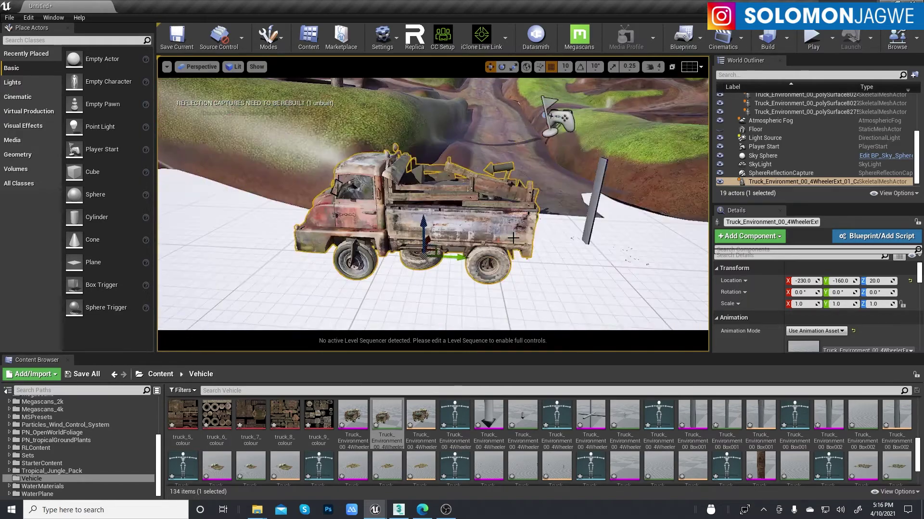
right_drag(572, 176, 604, 174)
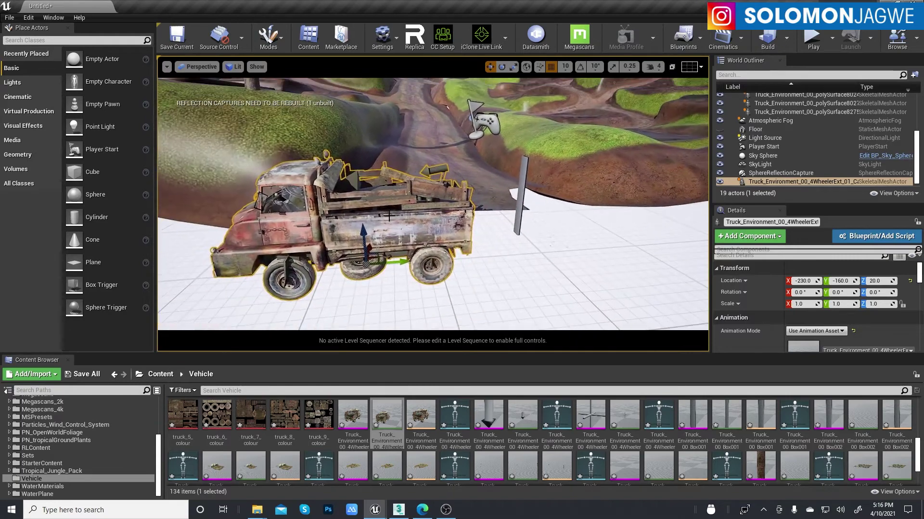
drag(401, 262, 505, 259)
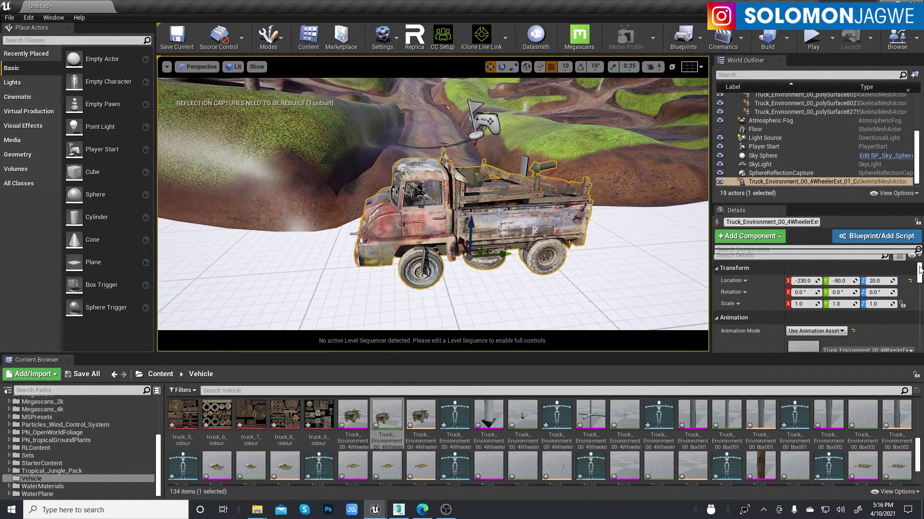
Step: Turn Update Animation in Editor on for the animated truck to preview its motion, and turn it off again
drag(921, 274, 915, 333)
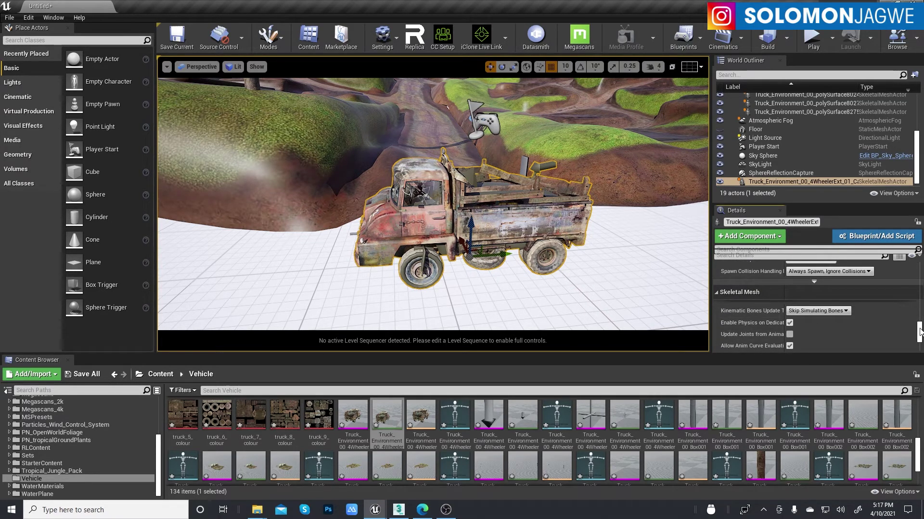
drag(920, 332, 920, 336)
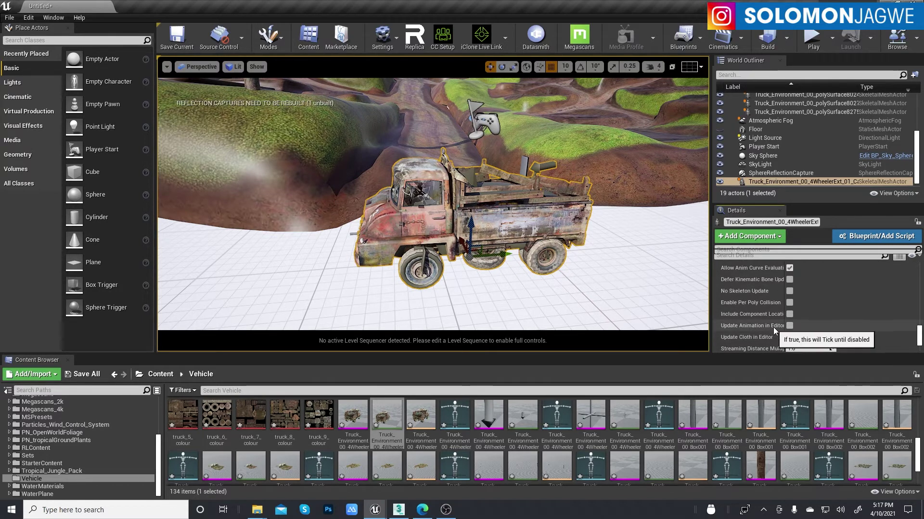
click(790, 326)
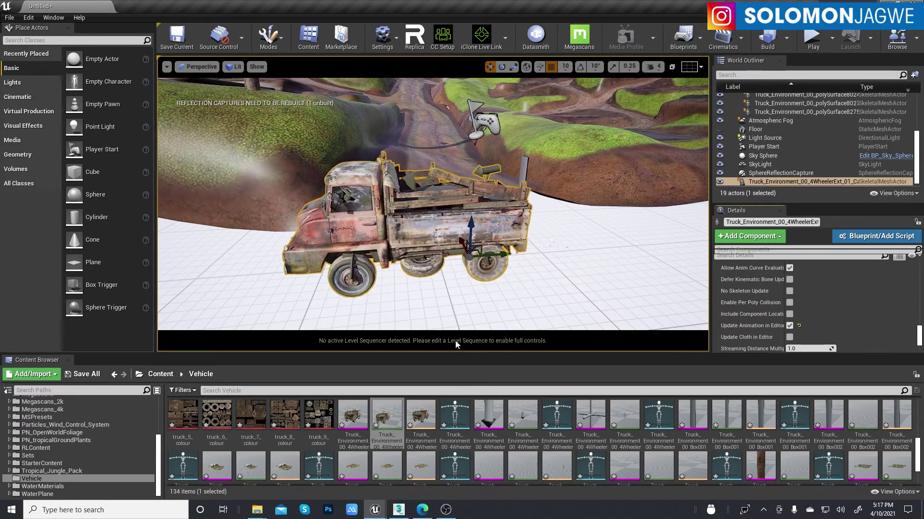
click(789, 326)
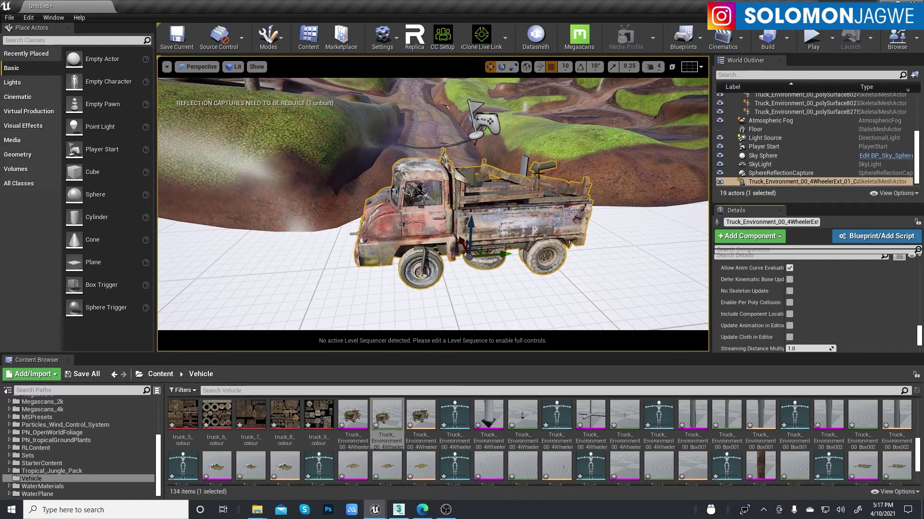
Step: Make the hidden Market_Terrain actor and the original truck body in the SET folder visible again
click(917, 153)
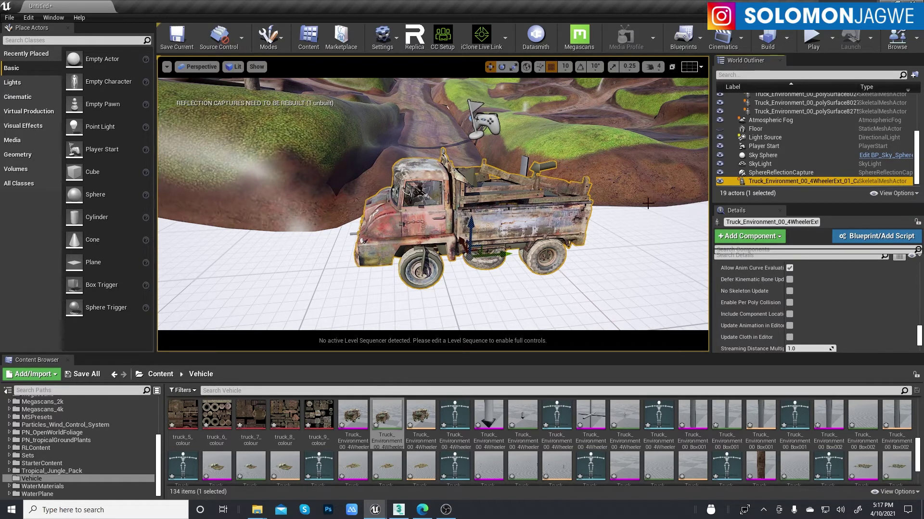
drag(916, 162, 919, 127)
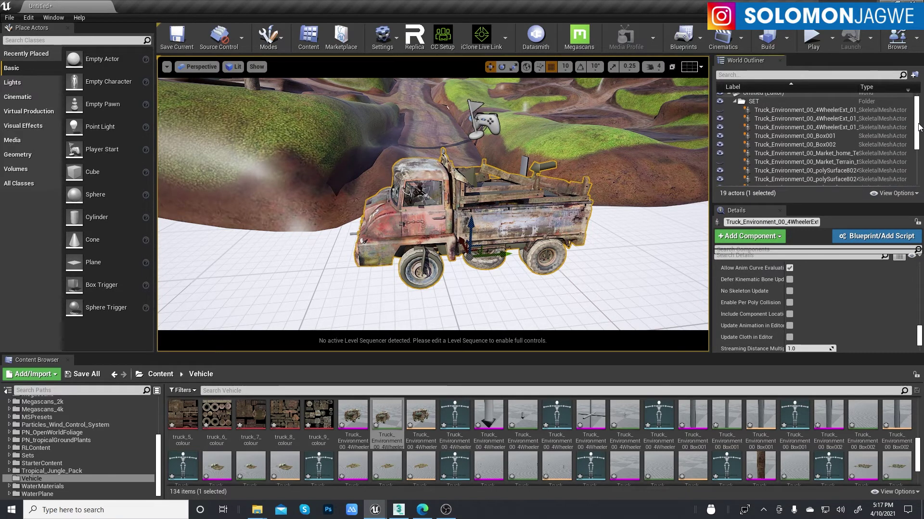
click(720, 162)
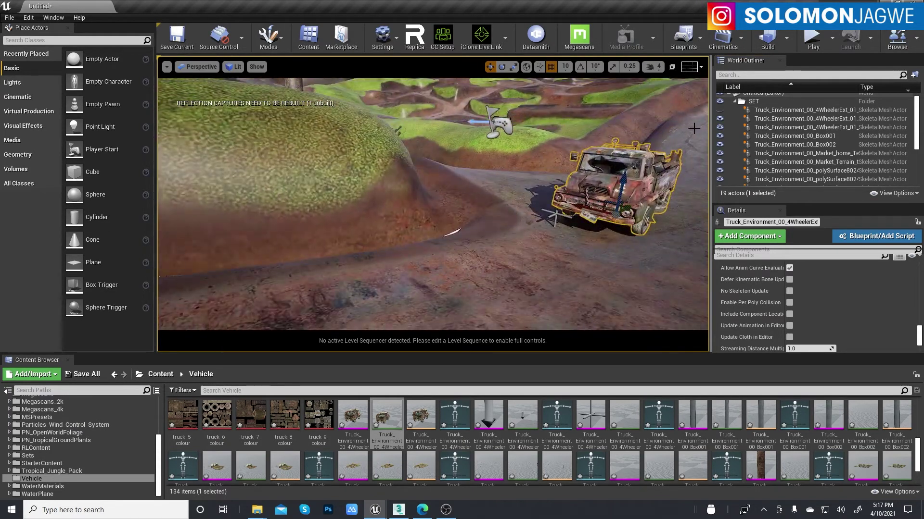
click(643, 158)
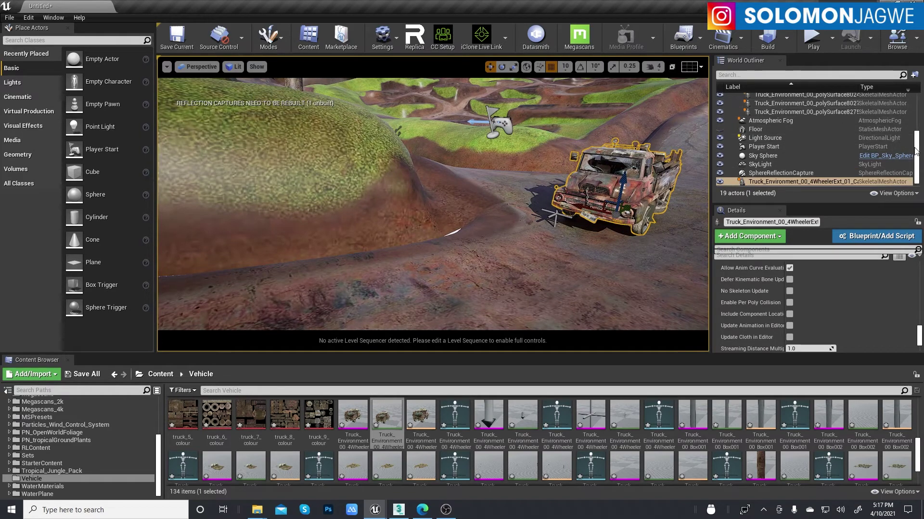
drag(916, 151, 916, 114)
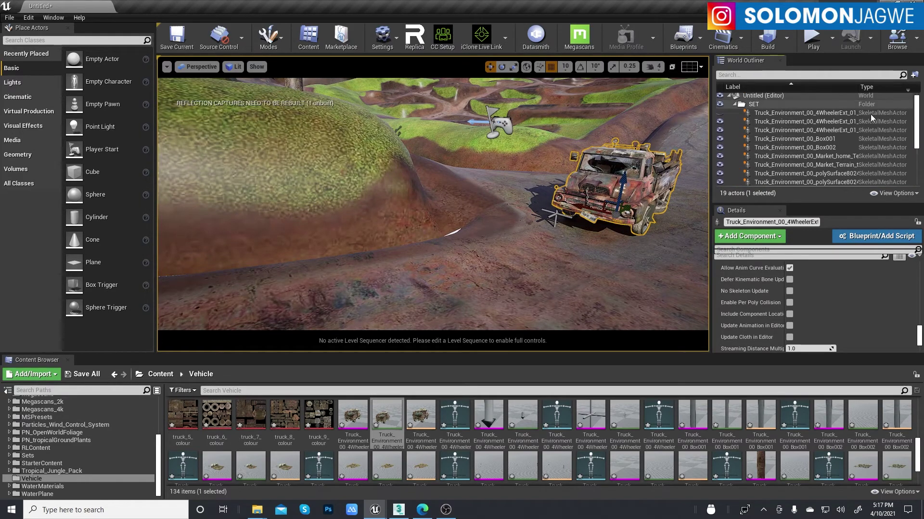
click(719, 112)
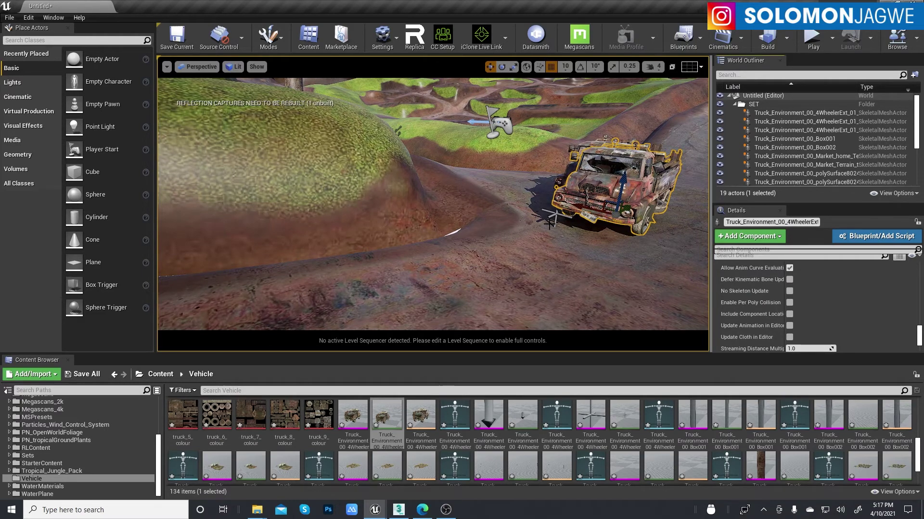
Step: Move the animated truck along the Y axis to line up with the original truck body
alt+drag(552, 224, 548, 223)
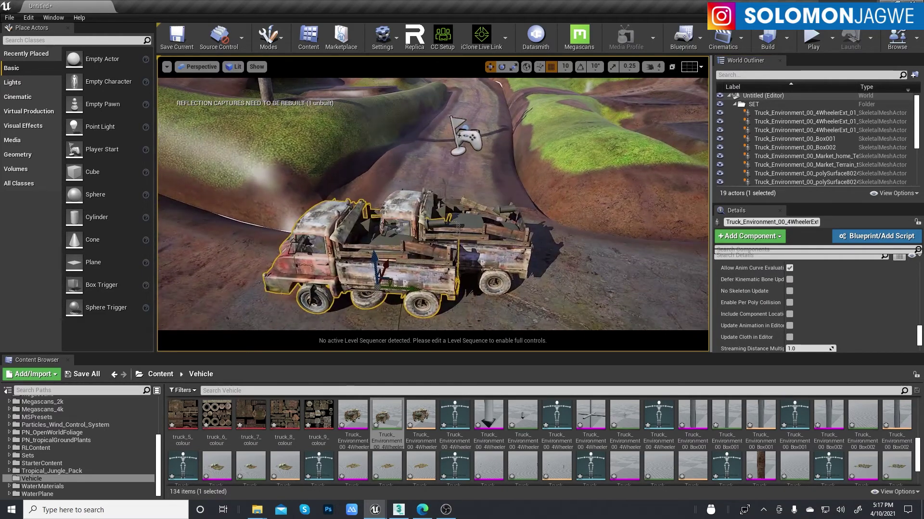
drag(411, 289, 539, 287)
right_drag(507, 228, 440, 196)
key(w)
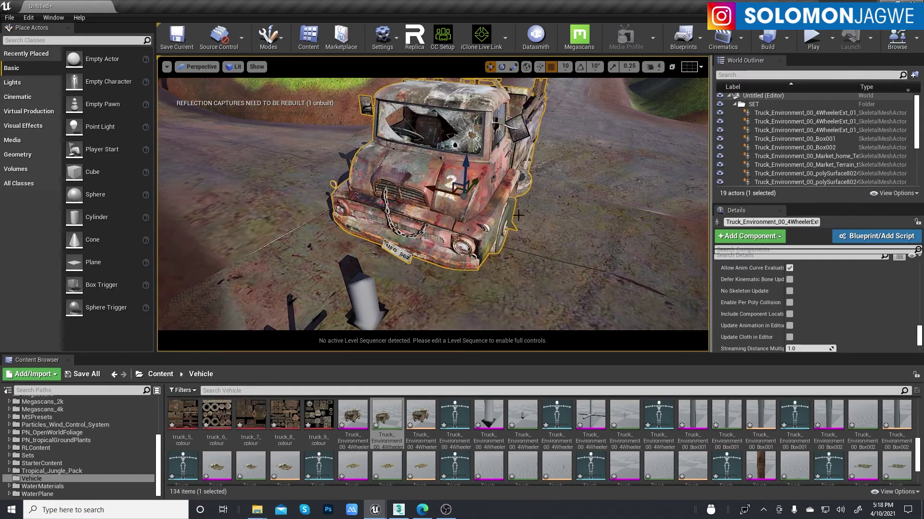
Step: Hide the original truck body, the first 4WheelerExt actor in the SET folder, leaving the animated truck showing
right_drag(545, 222, 500, 225)
right_drag(337, 185, 397, 198)
right_drag(414, 259, 553, 248)
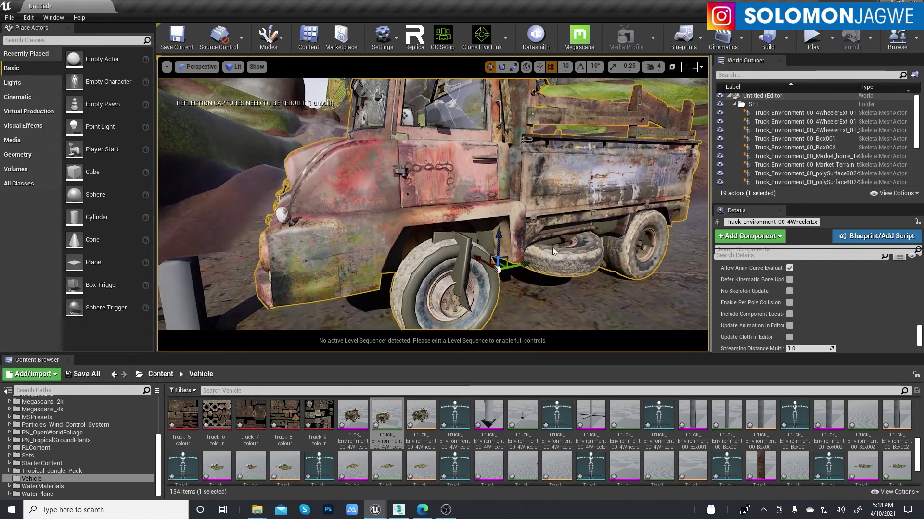
click(718, 113)
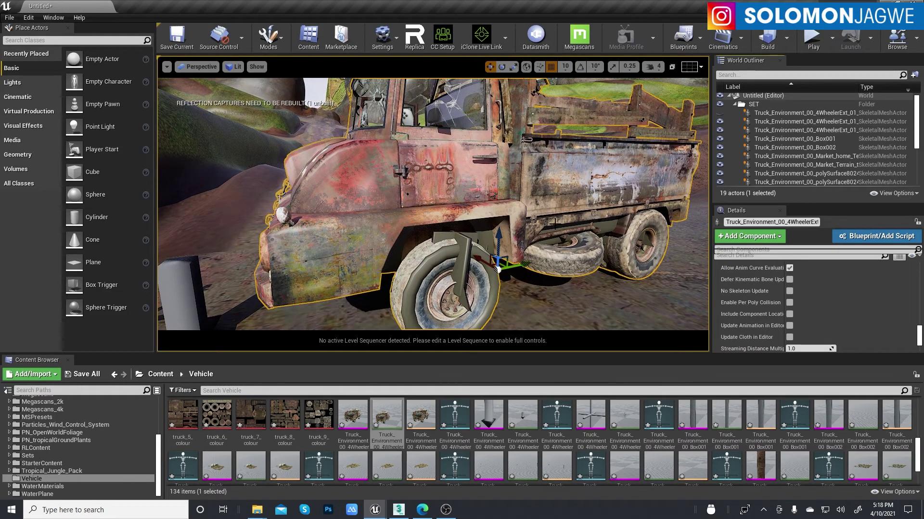
Step: Turn on Update Animation in Editor for the animated truck and watch it drive across the terrain
scroll(530, 217, down, 5)
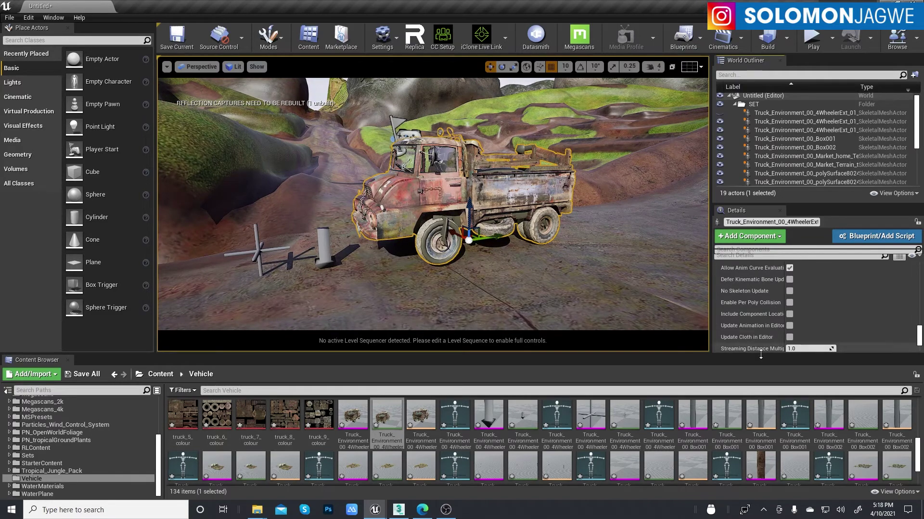
click(789, 326)
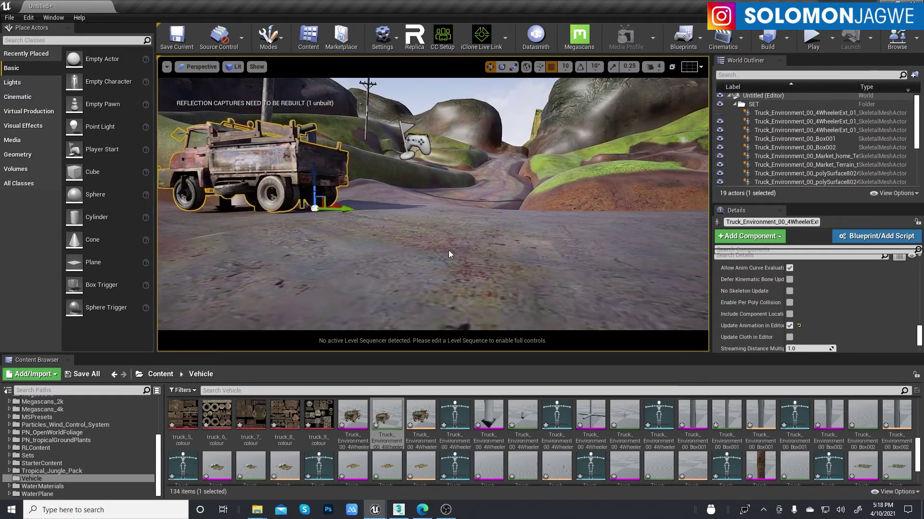
drag(304, 237, 308, 214)
right_drag(307, 214, 385, 214)
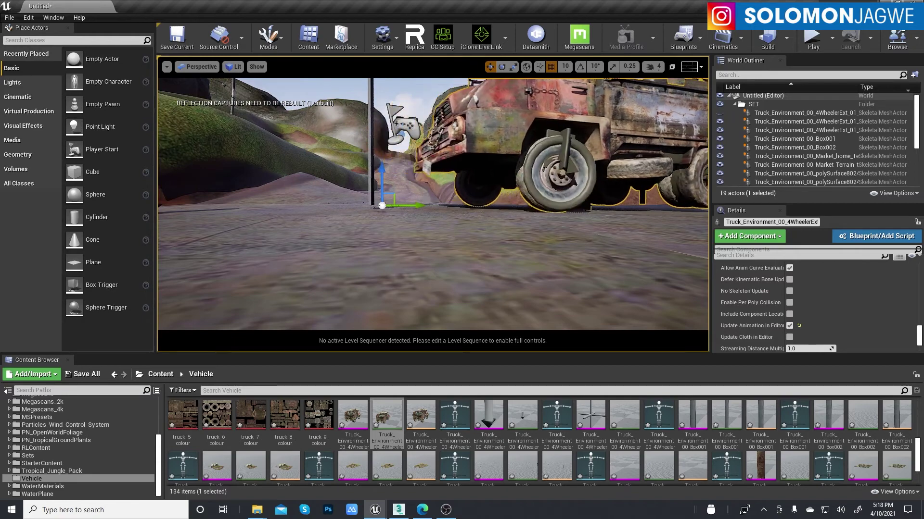
alt+drag(522, 215, 493, 231)
scroll(456, 232, down, 5)
scroll(493, 231, up, 7)
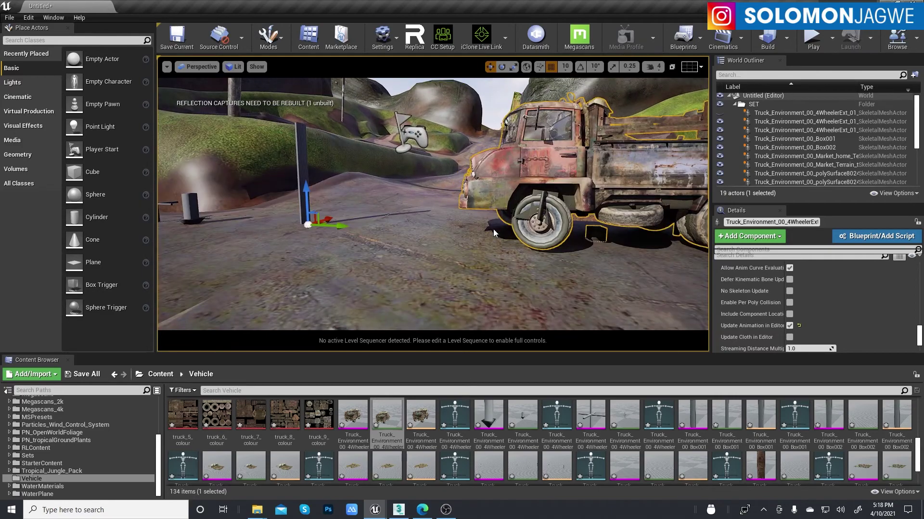
alt+drag(494, 231, 270, 243)
scroll(619, 165, up, 6)
Step: Undo the stray duplicate of the animated truck in the scene
alt+drag(620, 166, 582, 170)
right_drag(540, 227, 541, 227)
alt+drag(602, 249, 599, 230)
alt+drag(548, 284, 484, 283)
right_drag(547, 279, 547, 279)
alt+right_drag(473, 262, 452, 262)
alt+drag(473, 263, 472, 263)
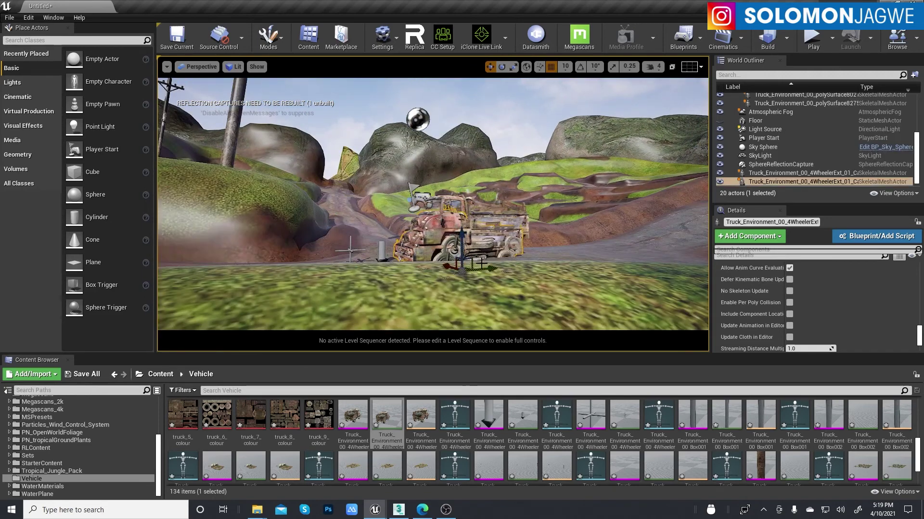
key(ctrl+z)
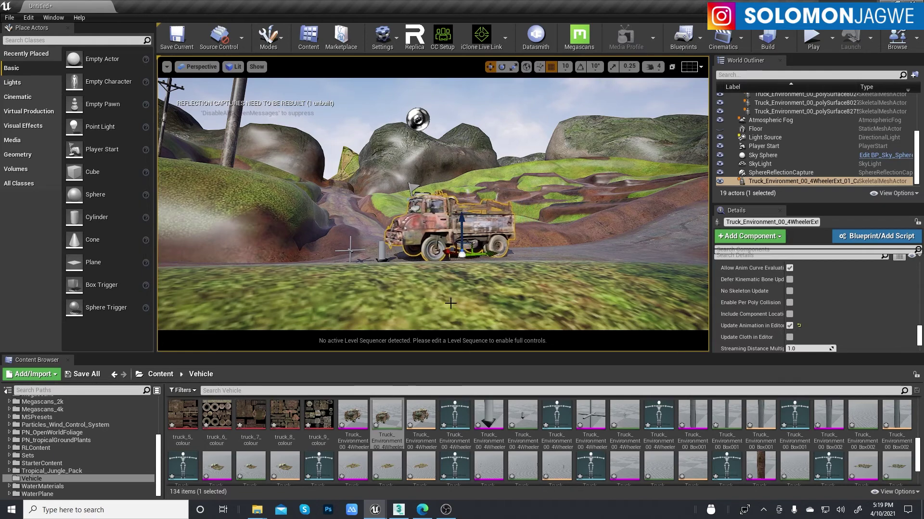
Step: Switch to Microsoft Edge and view the Craft Animations home page and the "The most powerful real-time 3D" page
click(417, 511)
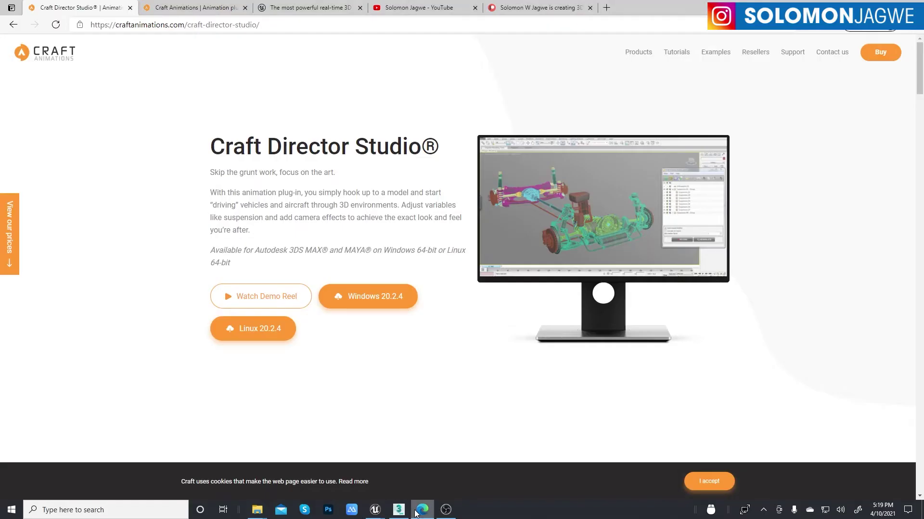
click(226, 7)
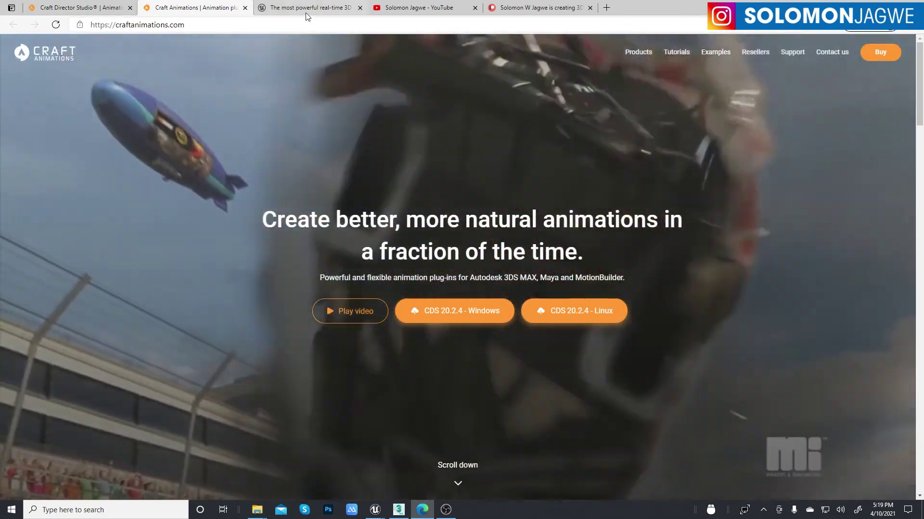
click(308, 9)
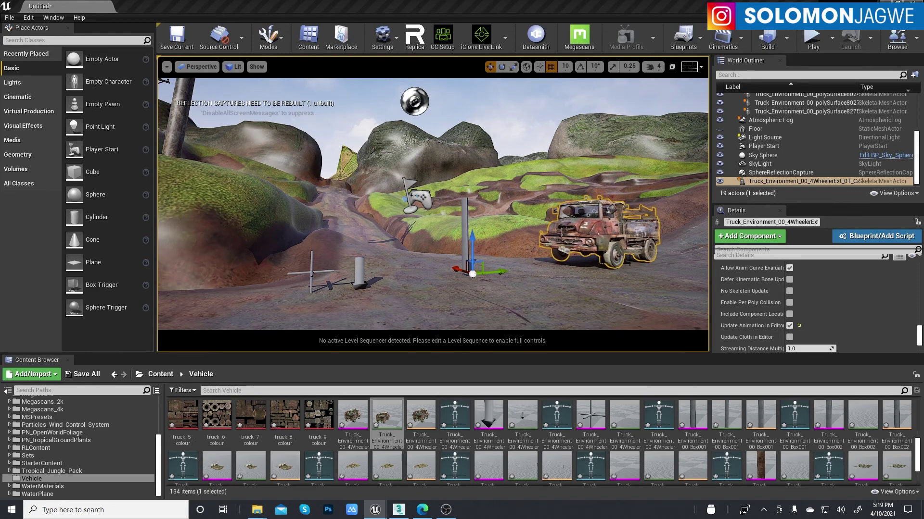
alt+drag(433, 204, 360, 206)
alt+drag(600, 264, 525, 263)
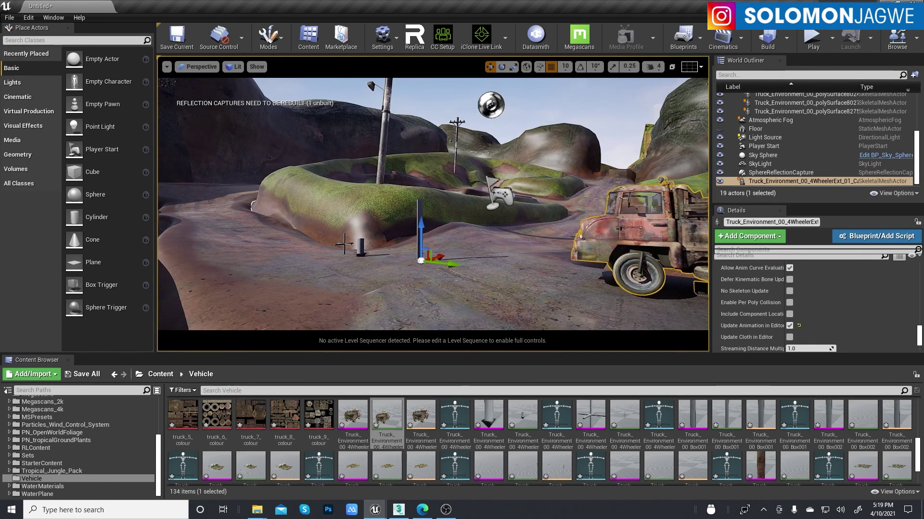